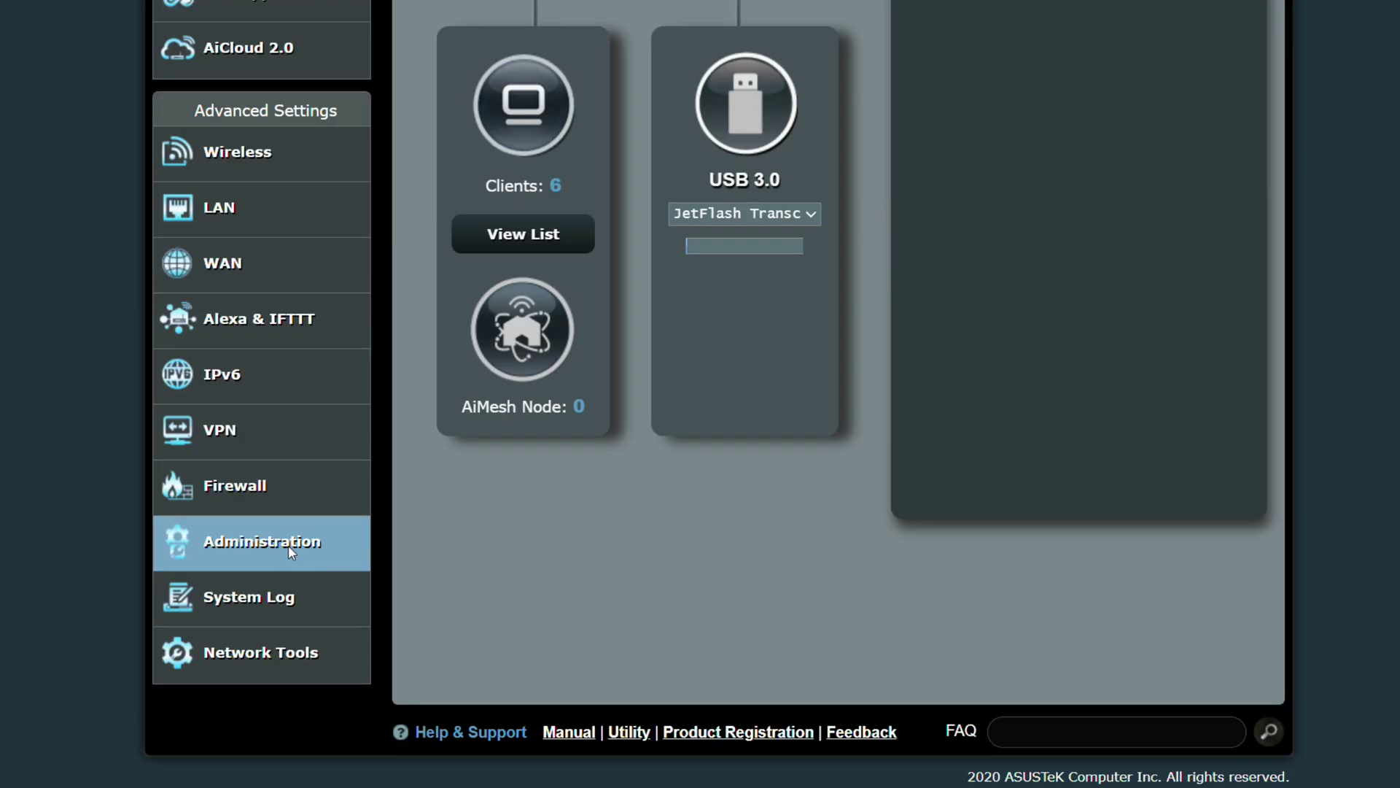
Step: Go to Administration > Firmware Upgrade in the ASUS router web interface
{"action": "left_click", "coordinate": [287, 545]}
{"action": "left_click", "coordinate": [711, 162]}
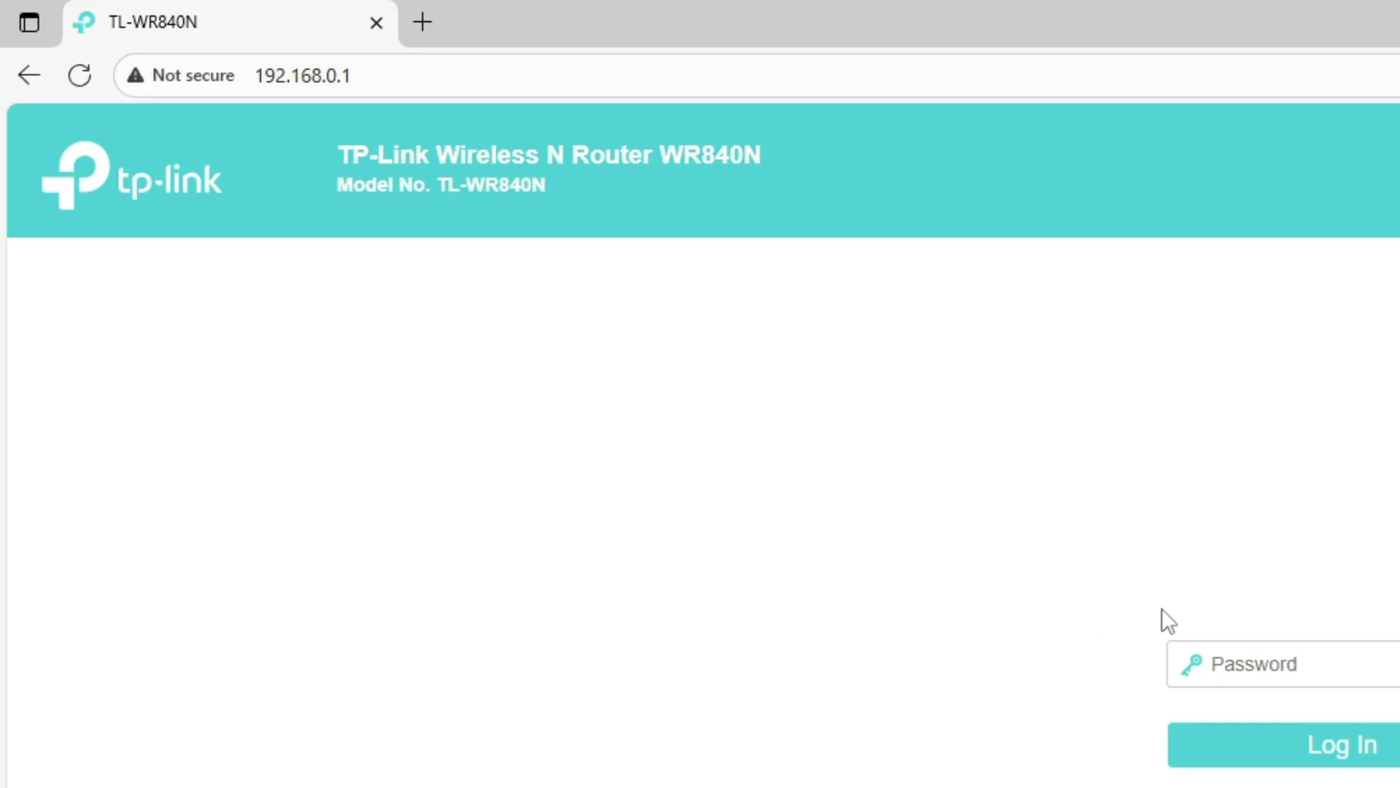
Step: Log in with the admin password and read firmware version 0.9.1 4.19 v0001.0 Build 220120 on Status
{"action": "left_click", "coordinate": [1302, 664]}
{"action": "type", "text": "a"}
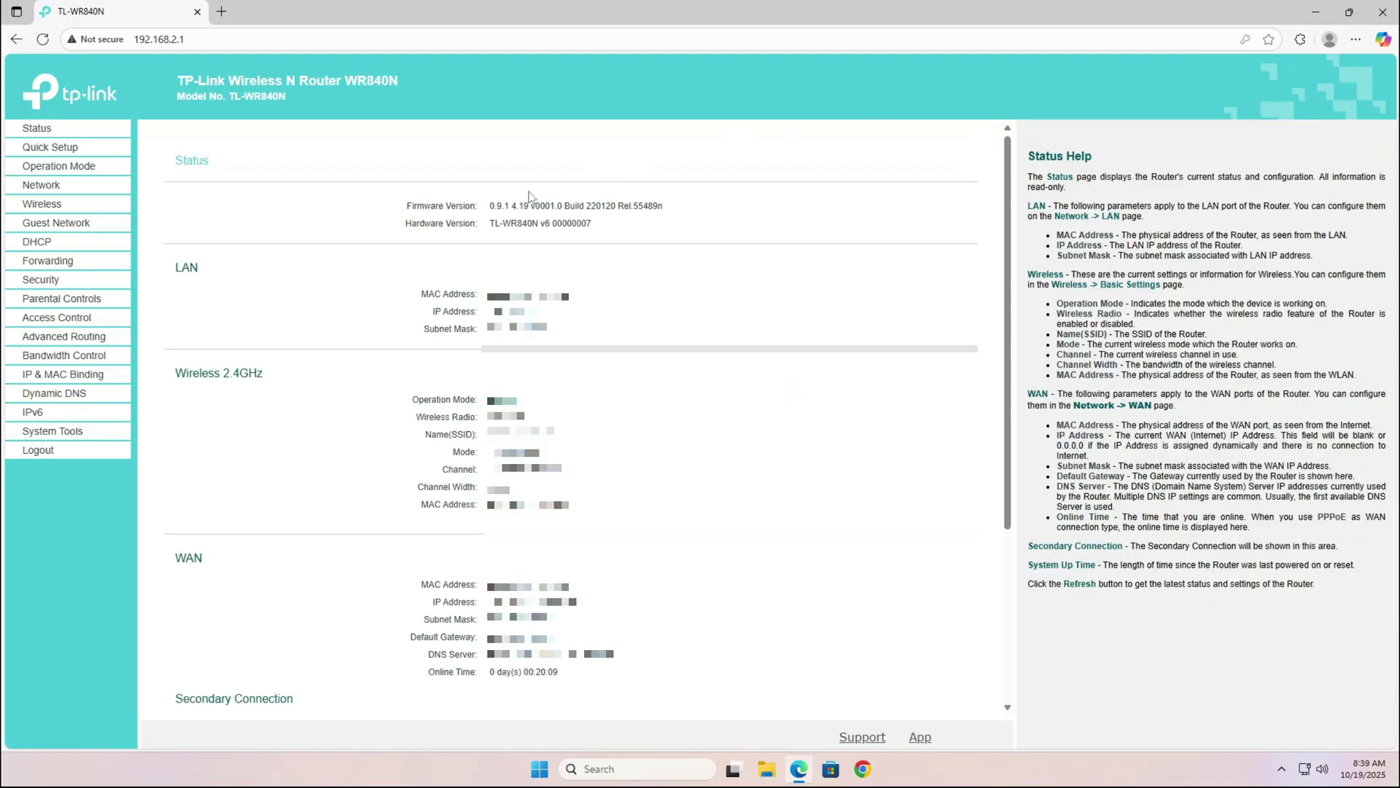
{"action": "left_click_drag", "start_coordinate": [496, 211], "coordinate": [623, 229]}
{"action": "left_click", "coordinate": [474, 228]}
{"action": "left_click_drag", "start_coordinate": [402, 210], "coordinate": [711, 208]}
{"action": "left_click", "coordinate": [605, 240]}
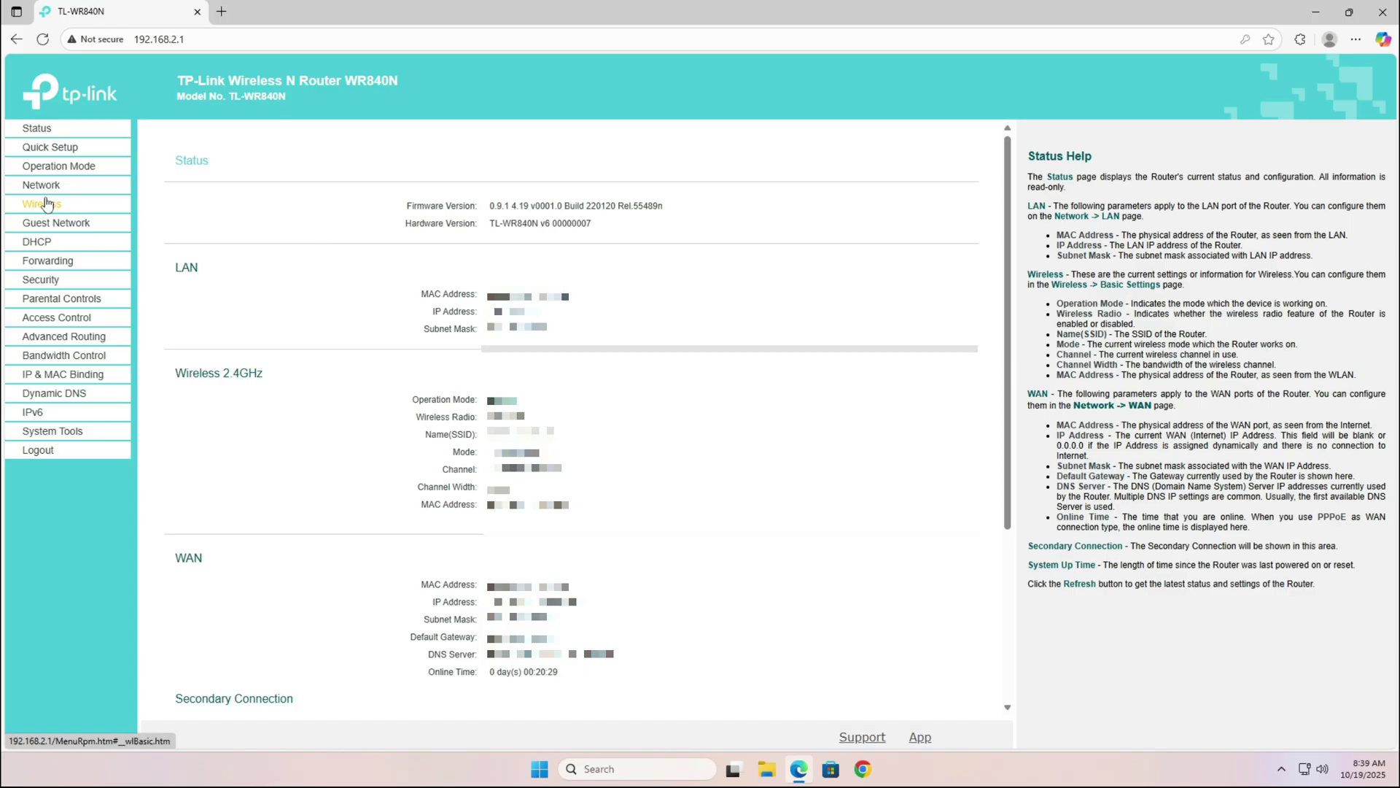
Step: Download a configuration backup as conf.bin from System Tools > Backup & Restore
{"action": "left_click", "coordinate": [45, 431]}
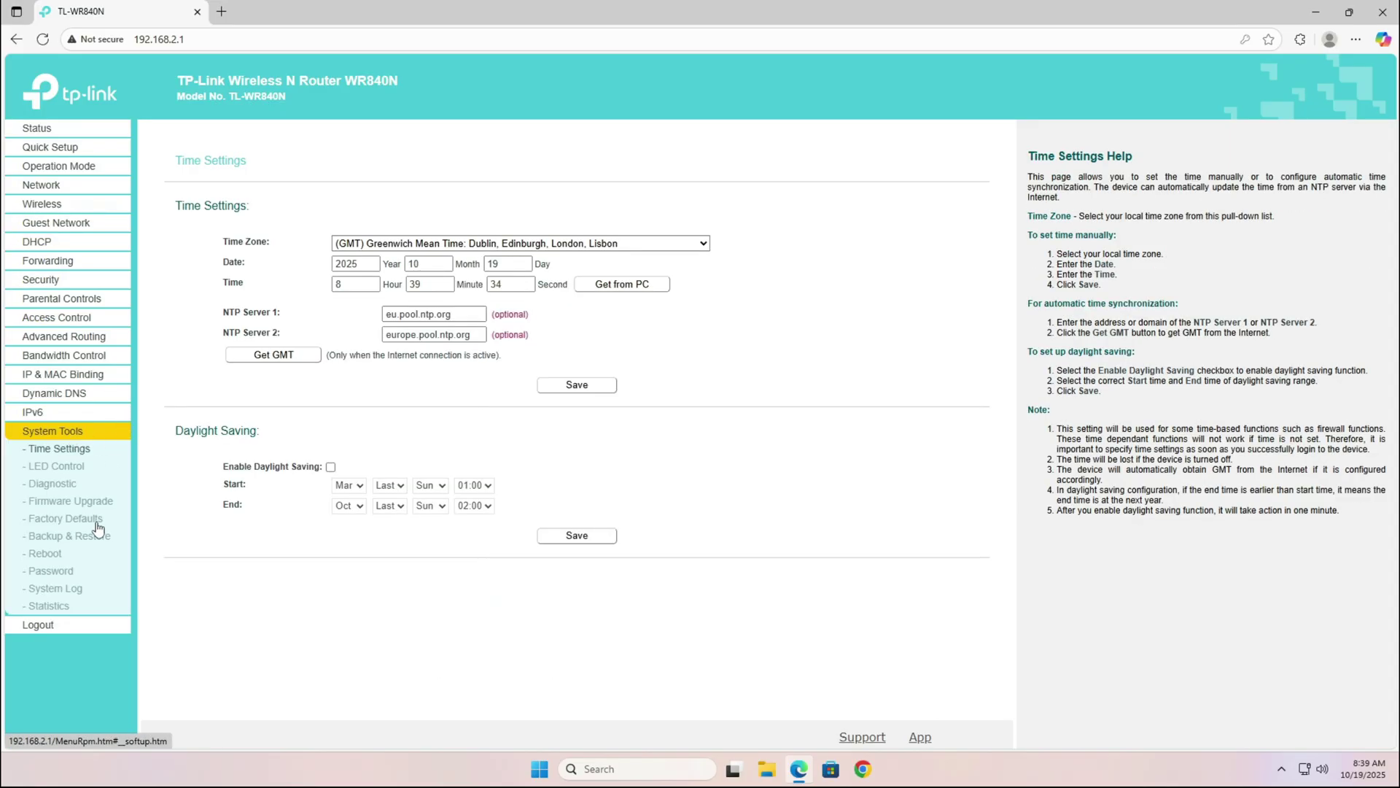
{"action": "left_click", "coordinate": [87, 538]}
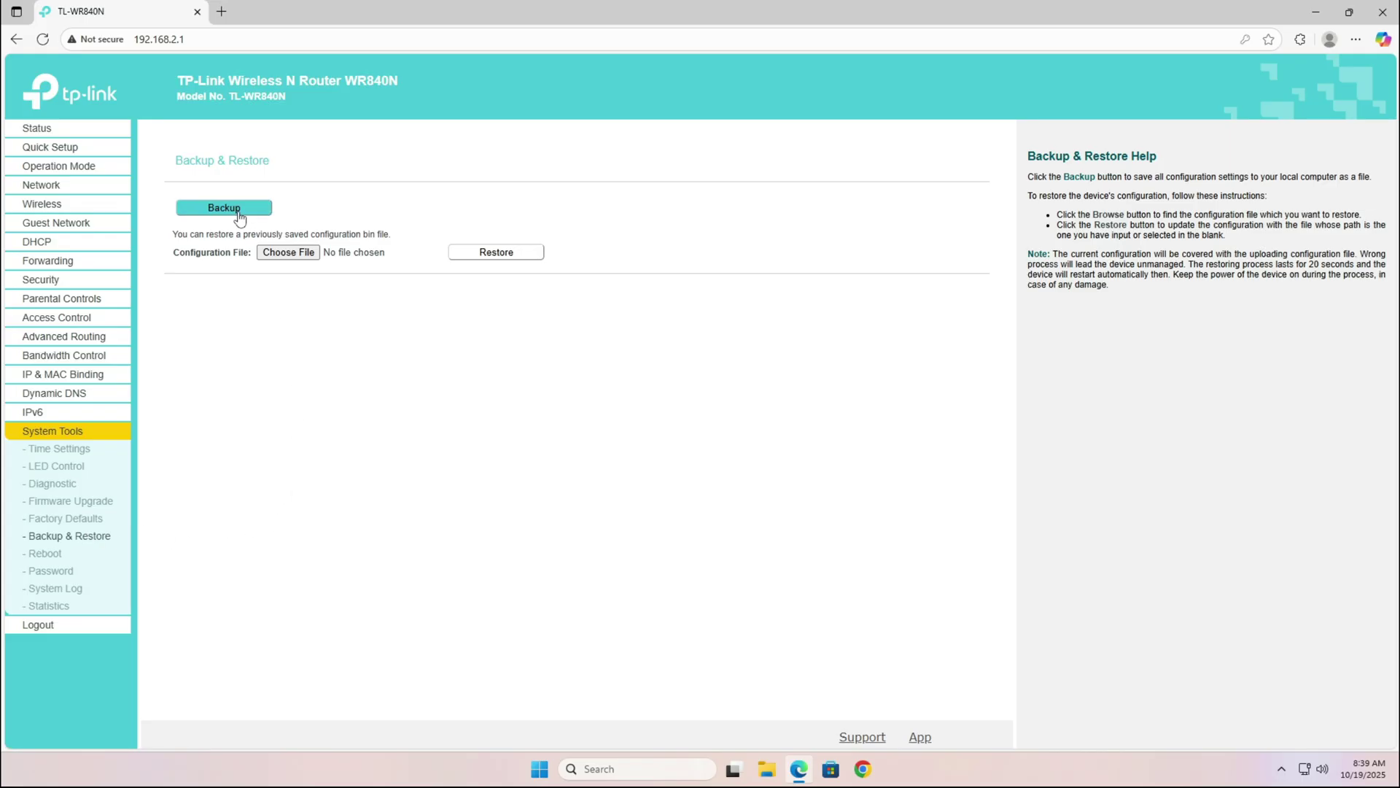
{"action": "left_click", "coordinate": [240, 213]}
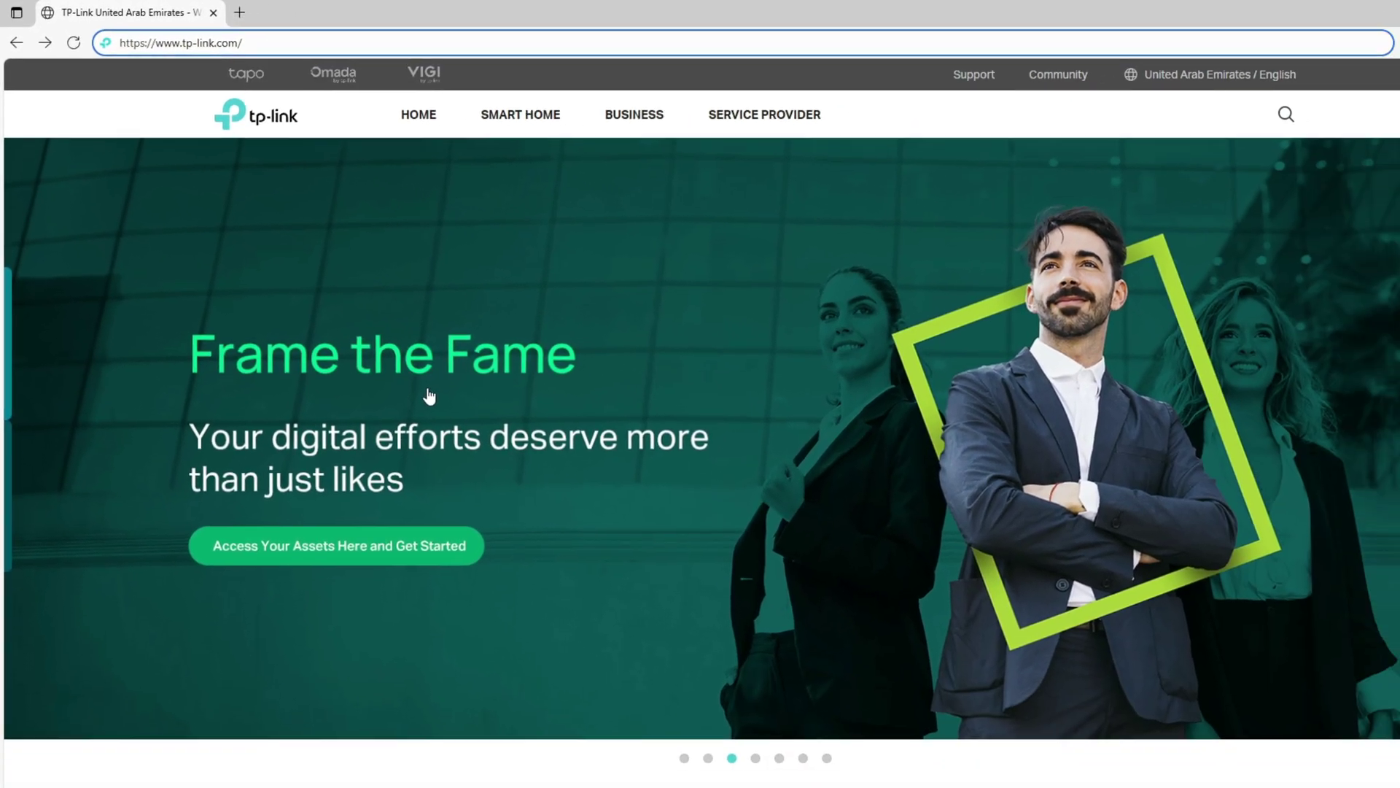
Step: Go to tp-link.com and open the Support Download Center in full screen
{"action": "key", "text": "Return"}
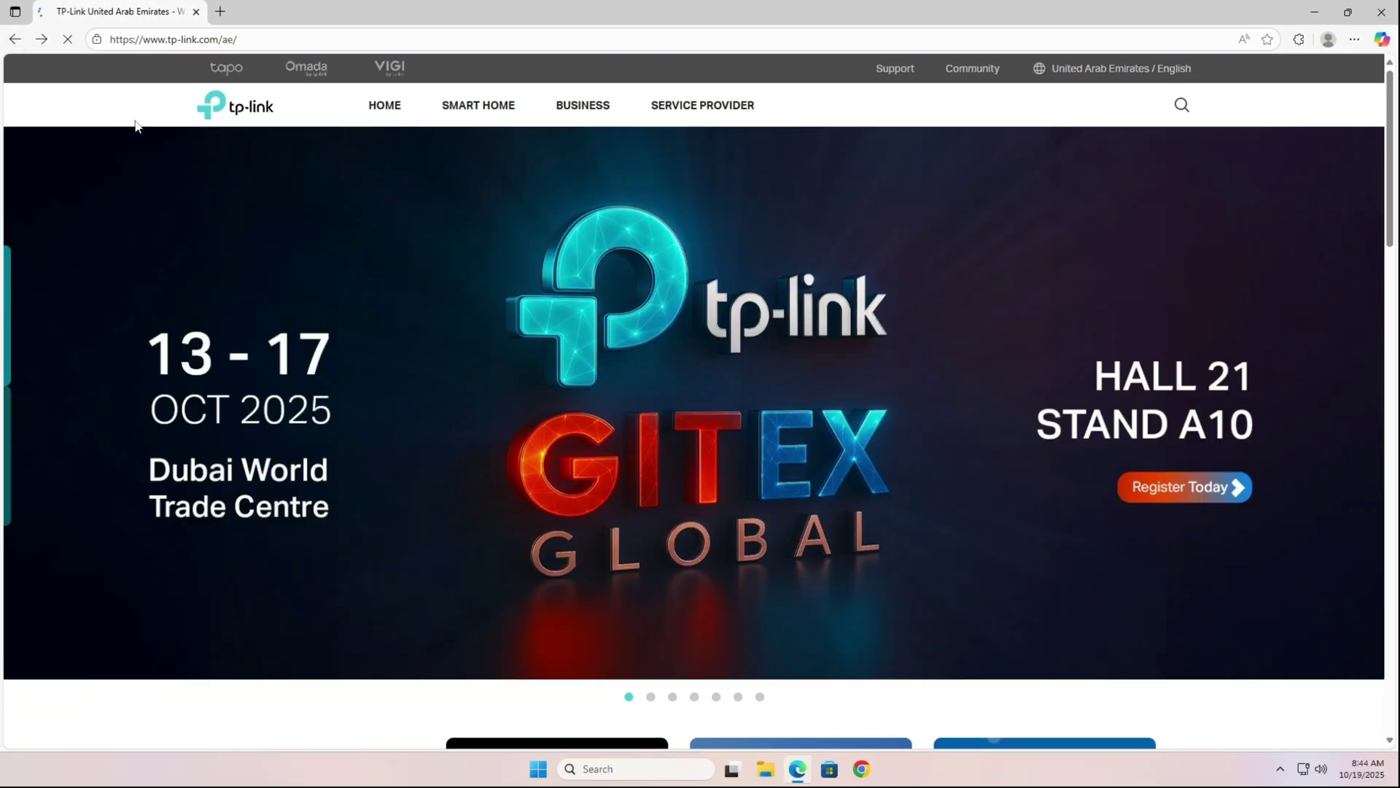
{"action": "mouse_move", "coordinate": [896, 82]}
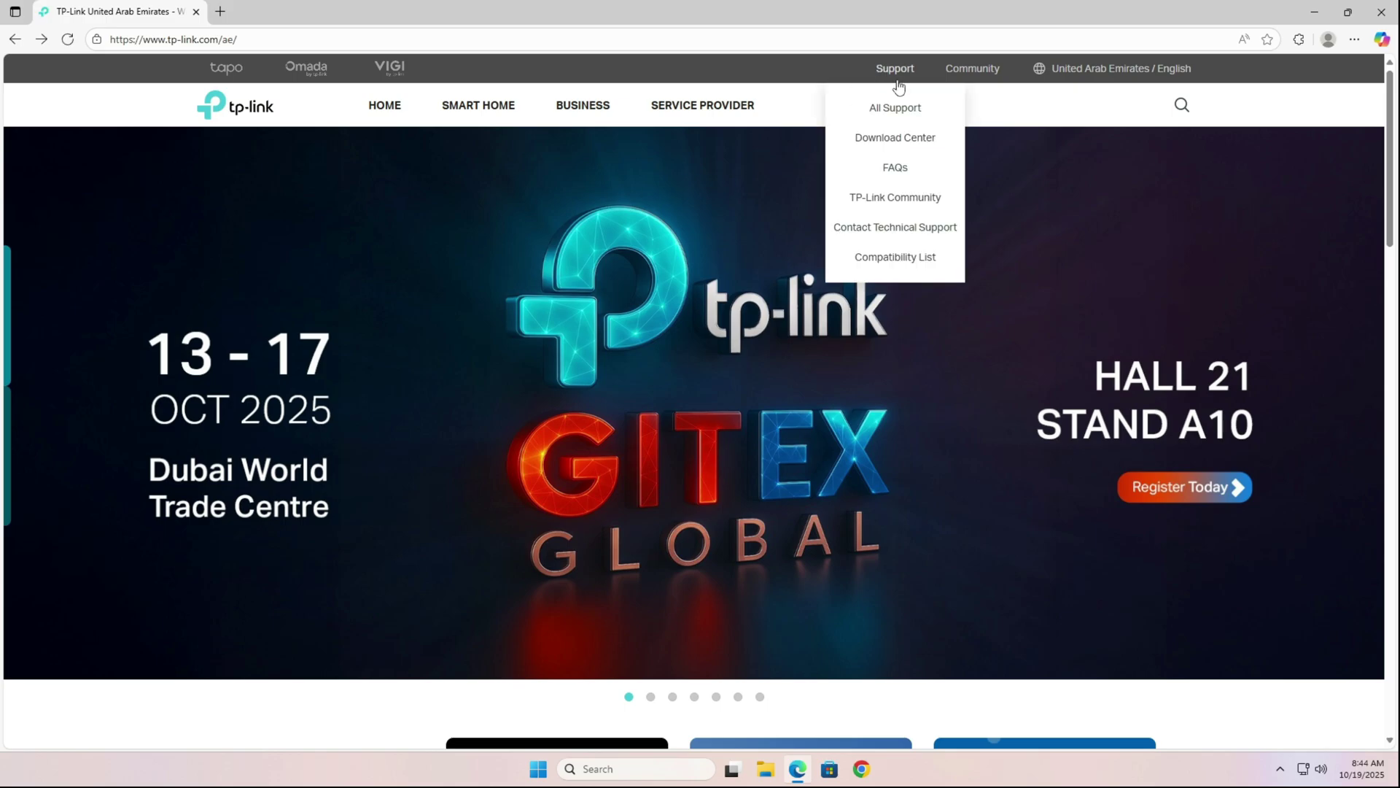
{"action": "left_click", "coordinate": [902, 145]}
{"action": "key", "text": "F11"}
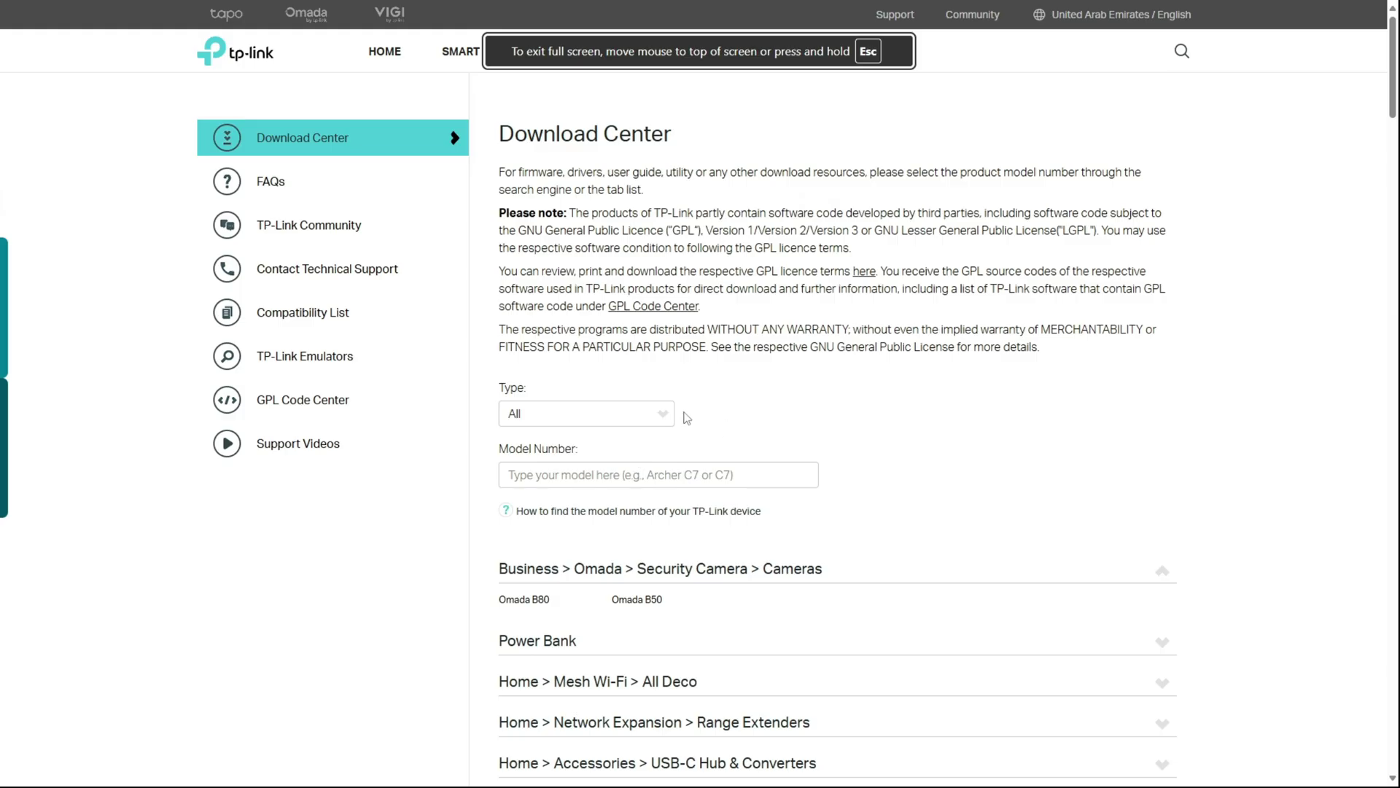
Step: Filter downloads to Home > Routers > All Wi-Fi Routers and expand the model list
{"action": "left_click", "coordinate": [625, 415]}
{"action": "left_click", "coordinate": [610, 471]}
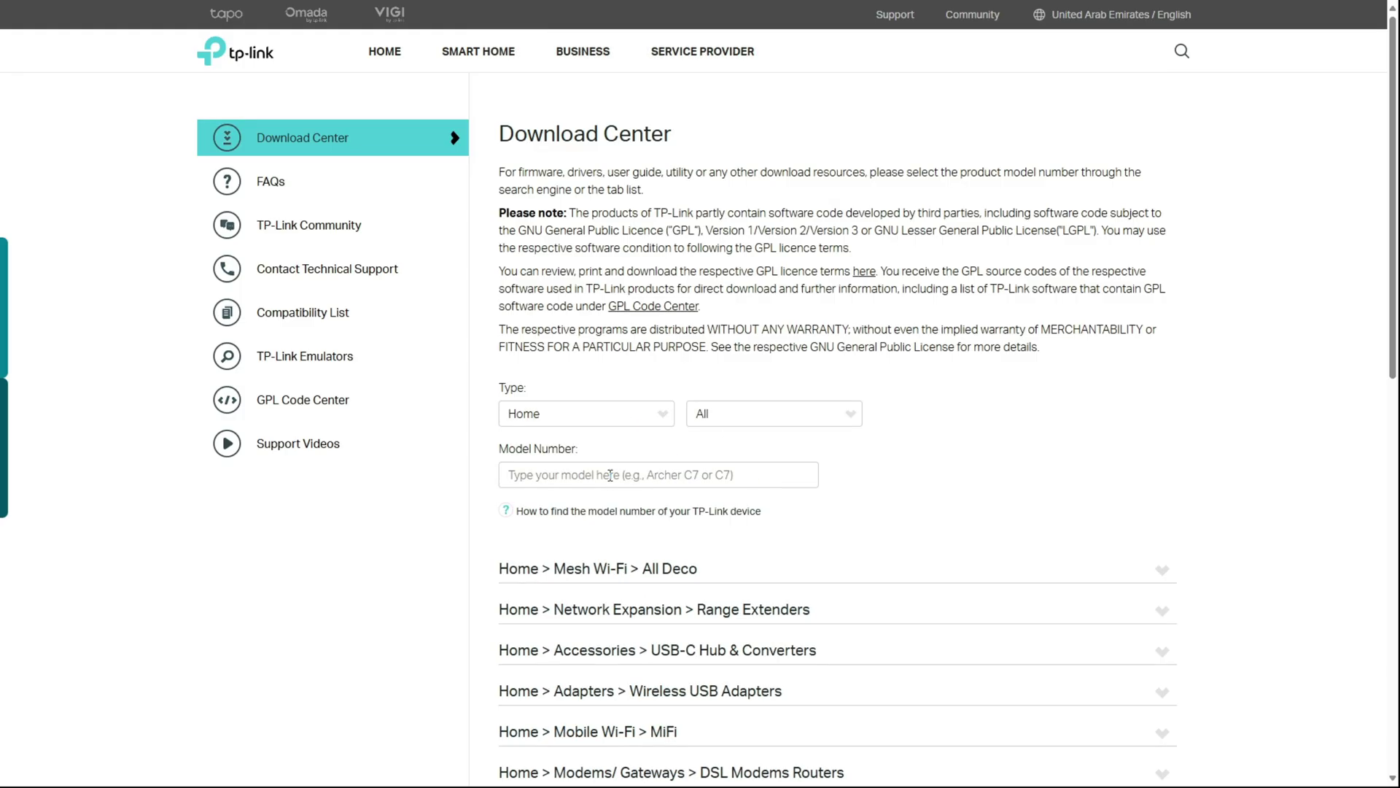
{"action": "left_click", "coordinate": [768, 419]}
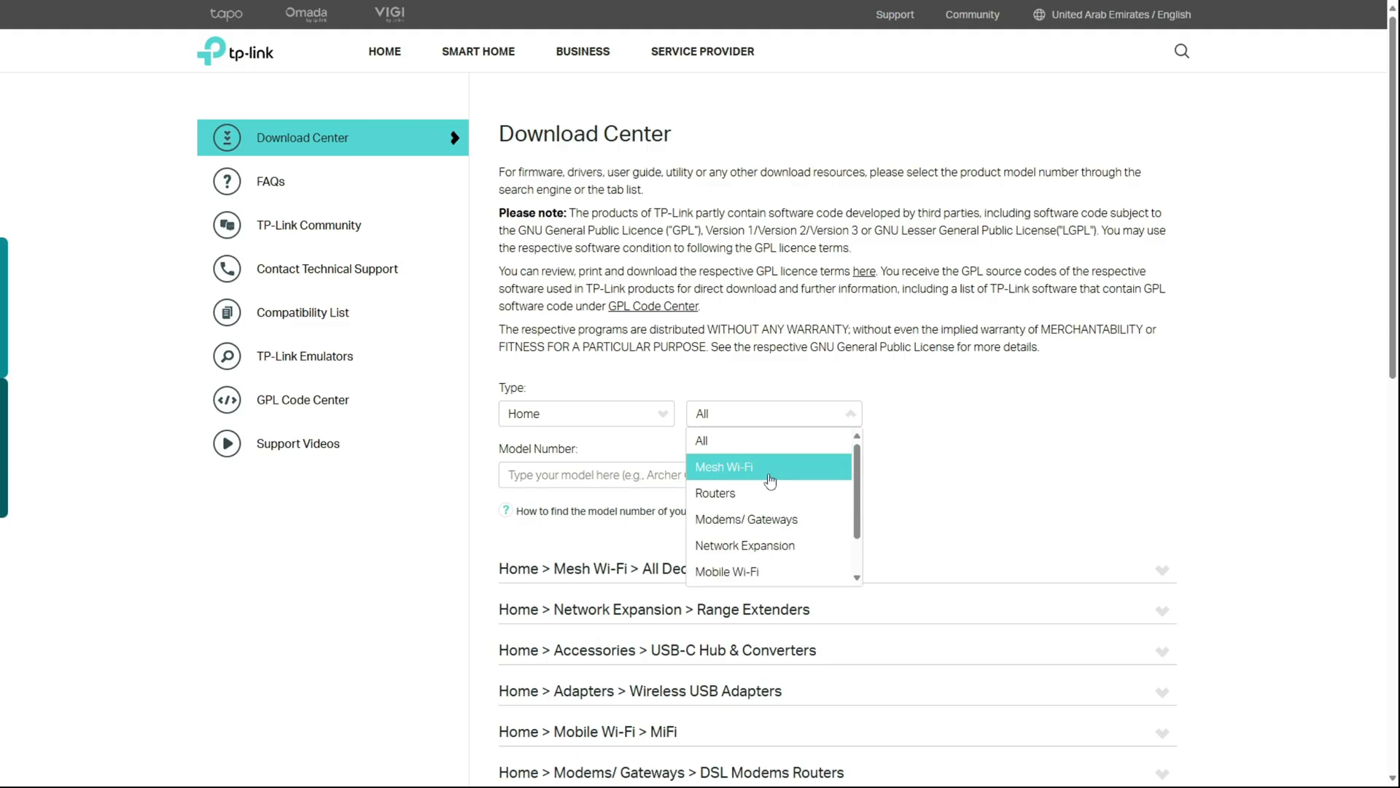
{"action": "left_click", "coordinate": [764, 495]}
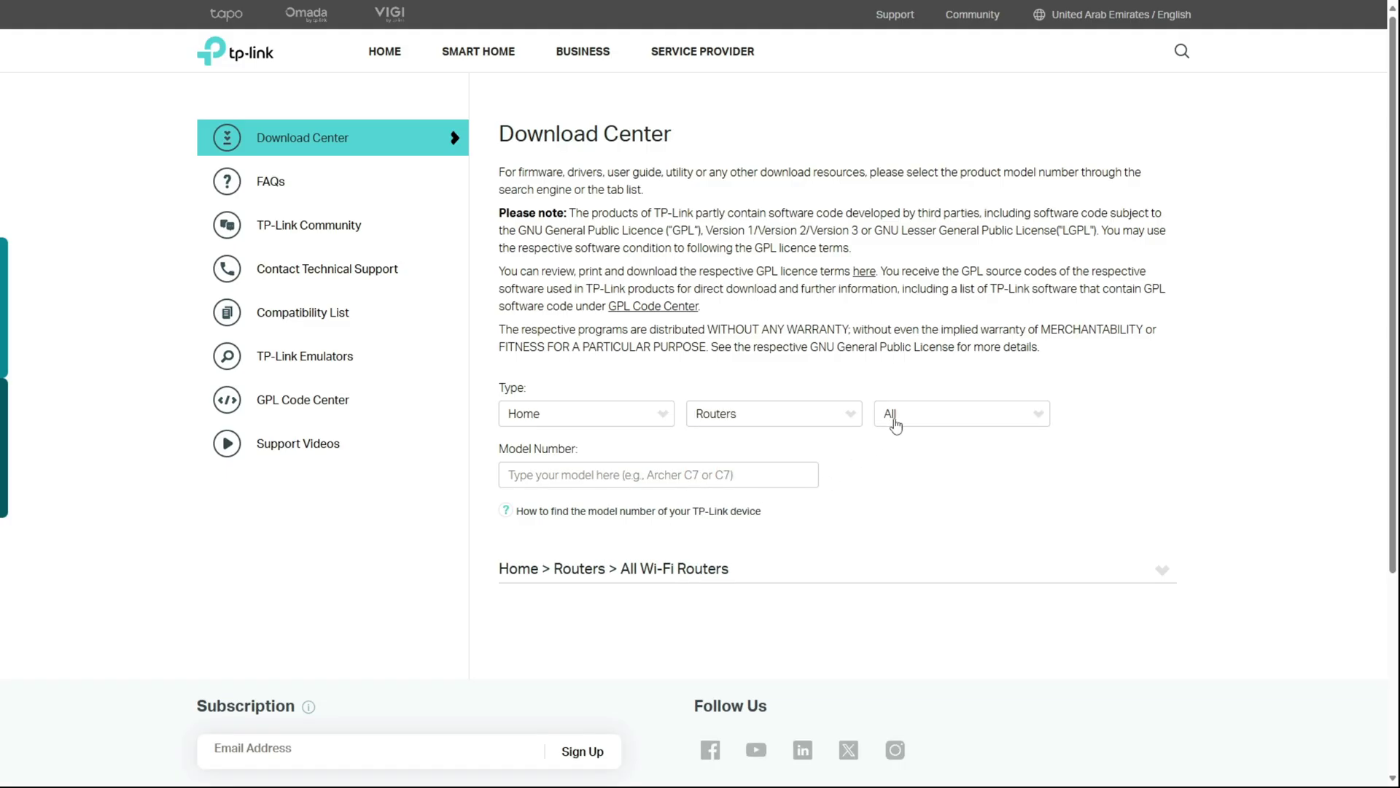
{"action": "left_click", "coordinate": [895, 425]}
{"action": "left_click", "coordinate": [904, 468]}
{"action": "scroll", "coordinate": [759, 548], "scroll_direction": "down", "scroll_amount": 4}
{"action": "left_click", "coordinate": [1163, 292]}
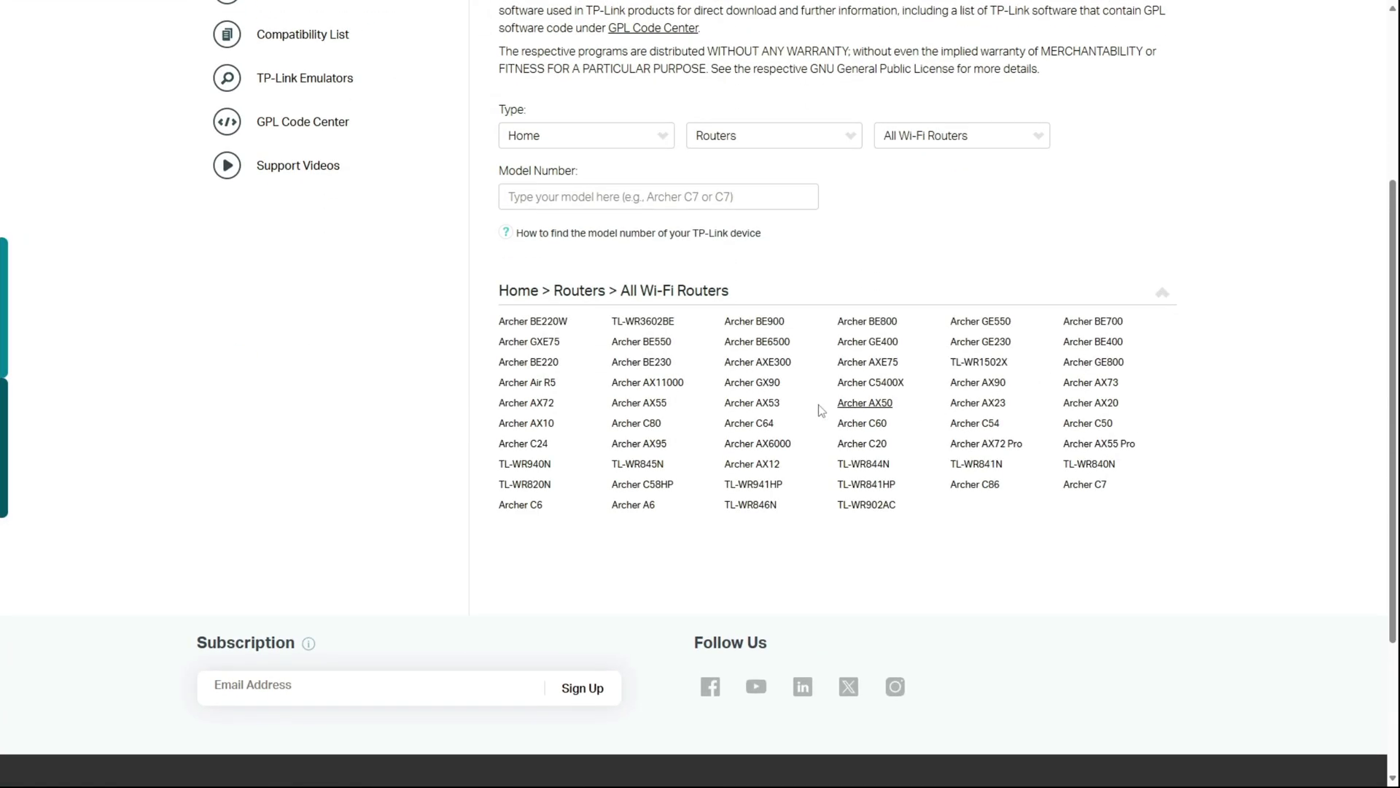
Step: On the TL-WR840N page, keep hardware V6.20 and download the V6.20_241230 firmware archive
{"action": "left_click", "coordinate": [1088, 465]}
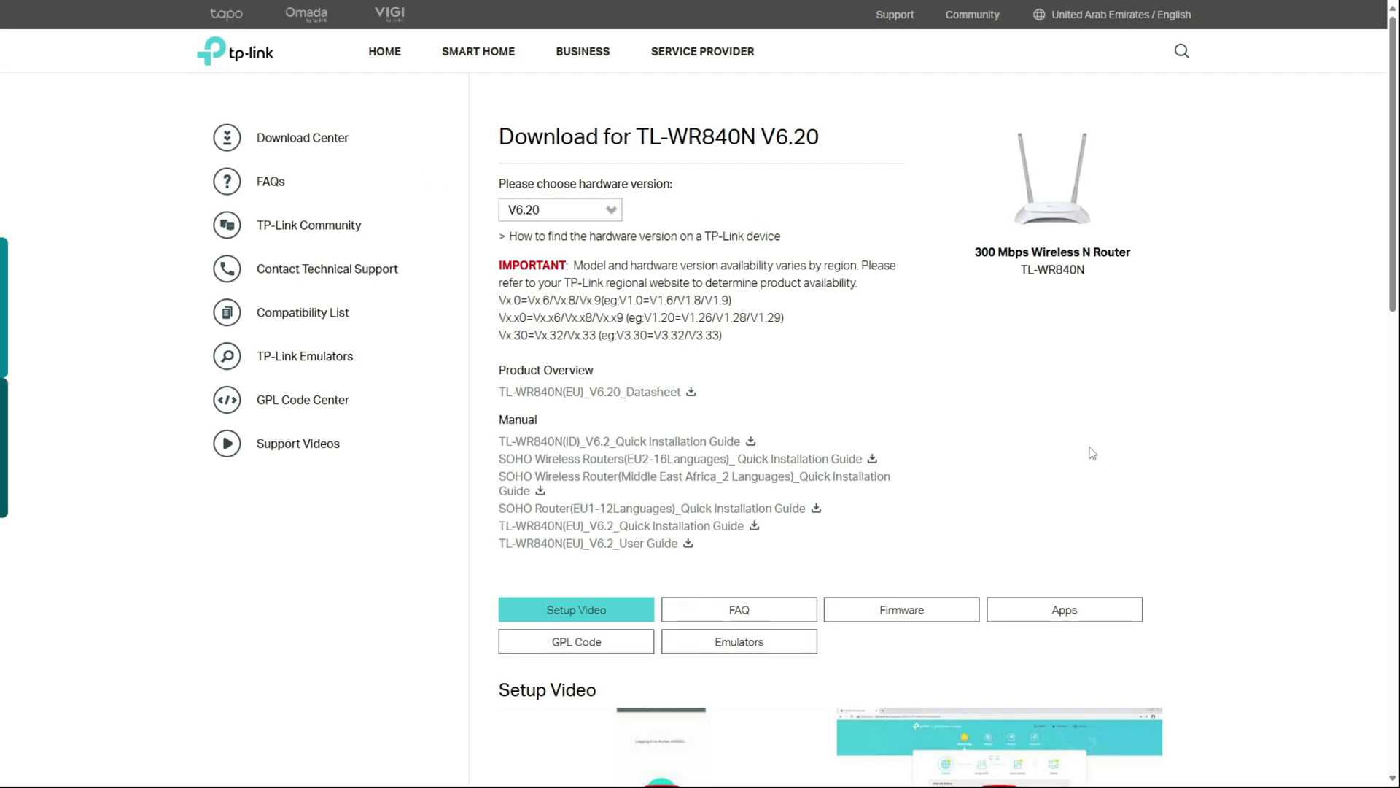
{"action": "left_click", "coordinate": [577, 219]}
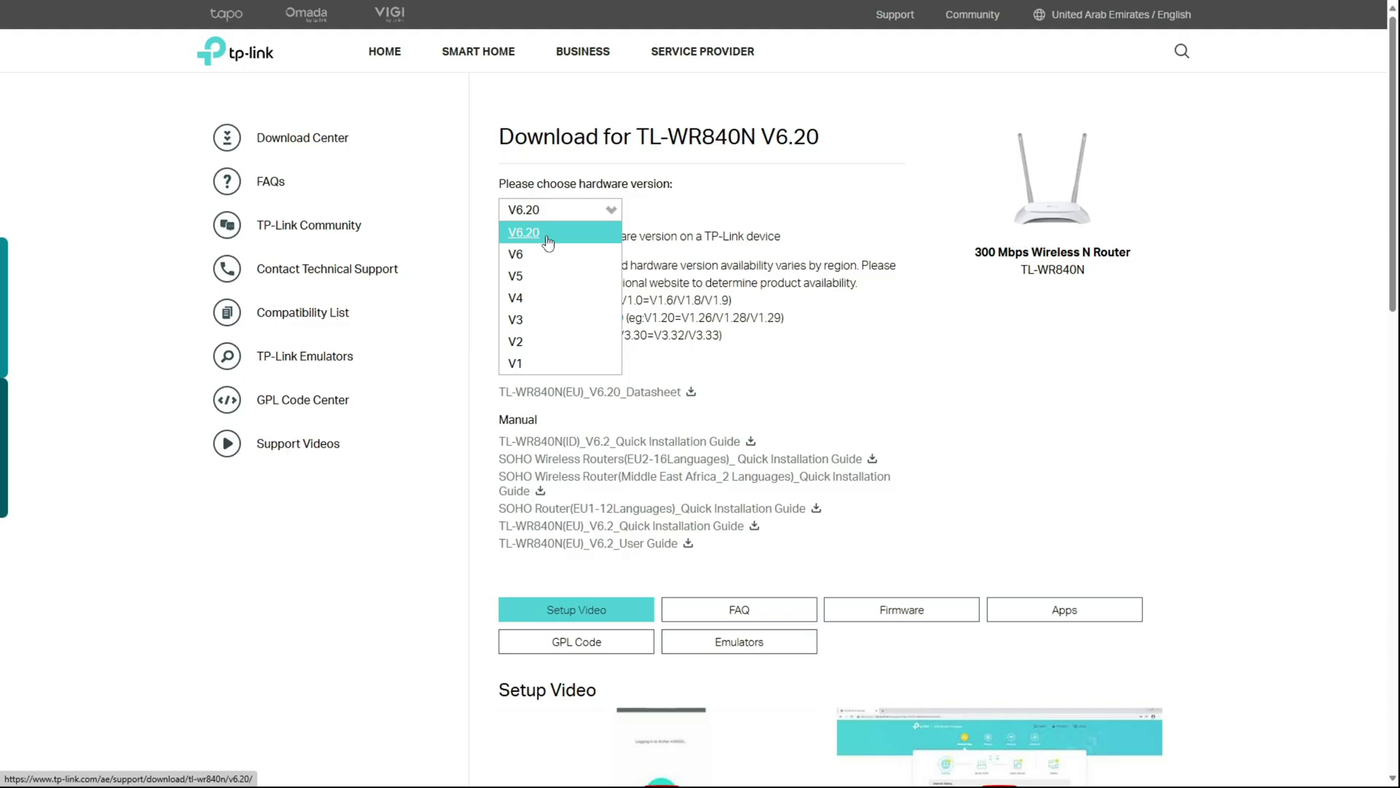
{"action": "left_click", "coordinate": [611, 210]}
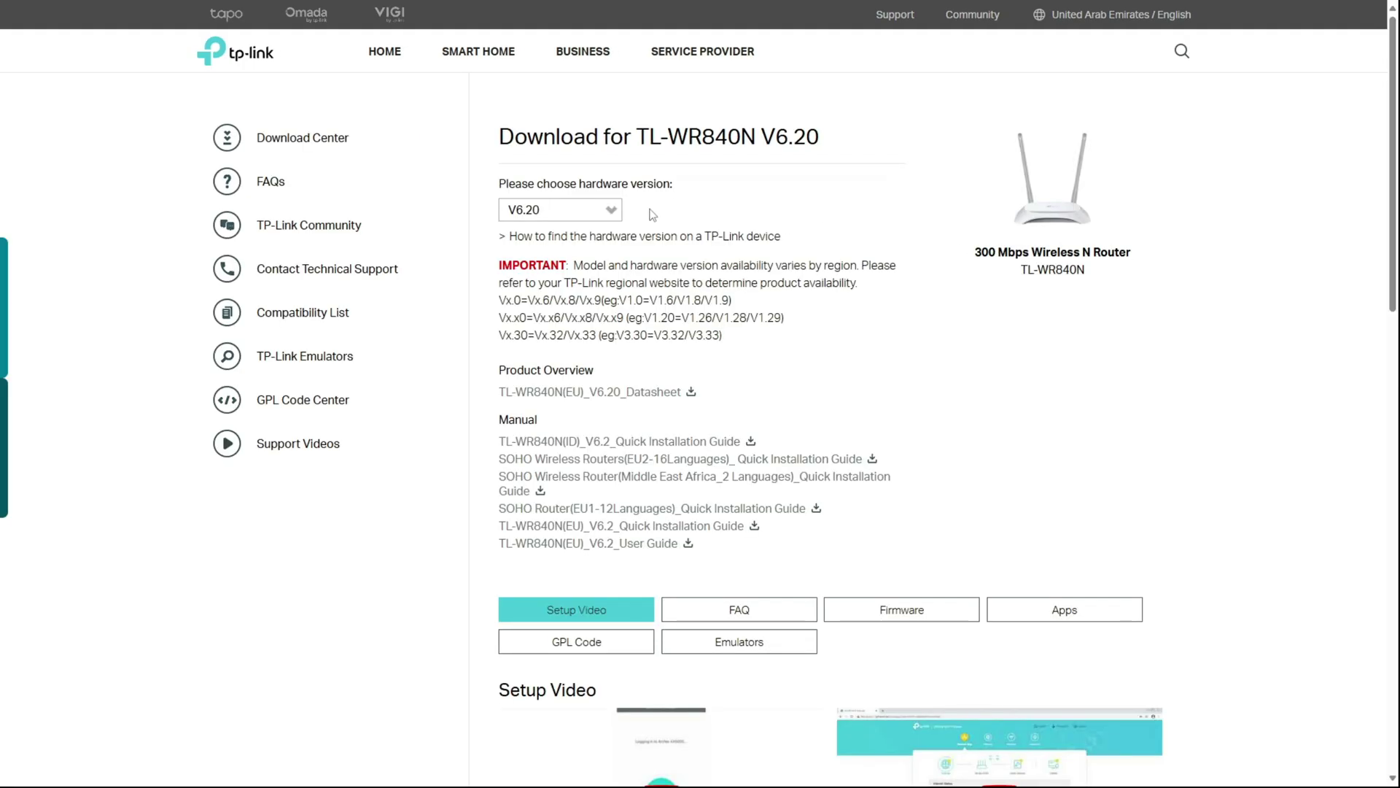
{"action": "left_click", "coordinate": [927, 622]}
{"action": "scroll", "coordinate": [754, 629], "scroll_direction": "down", "scroll_amount": 4}
{"action": "scroll", "coordinate": [755, 629], "scroll_direction": "down", "scroll_amount": 3}
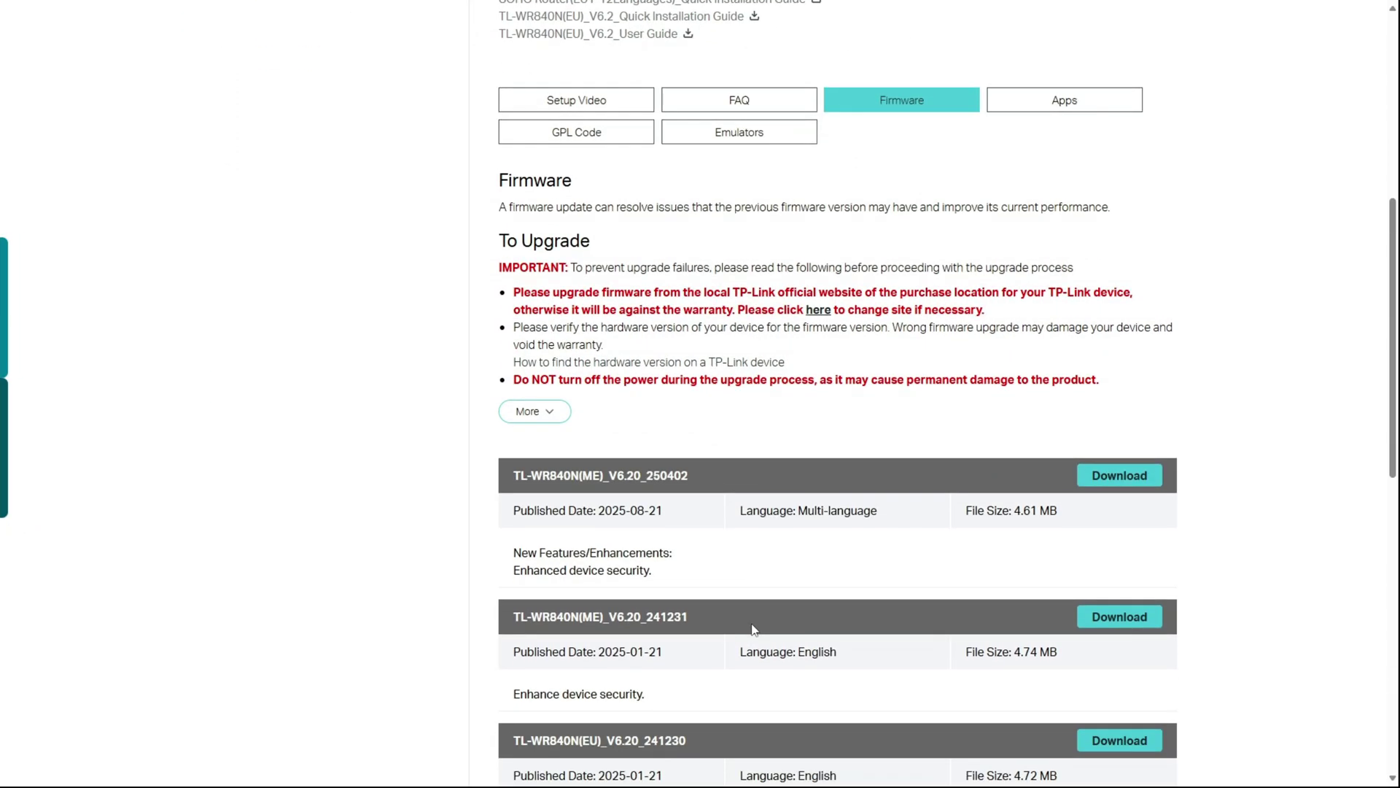
{"action": "key", "text": "F11"}
{"action": "scroll", "coordinate": [754, 628], "scroll_direction": "down", "scroll_amount": 5}
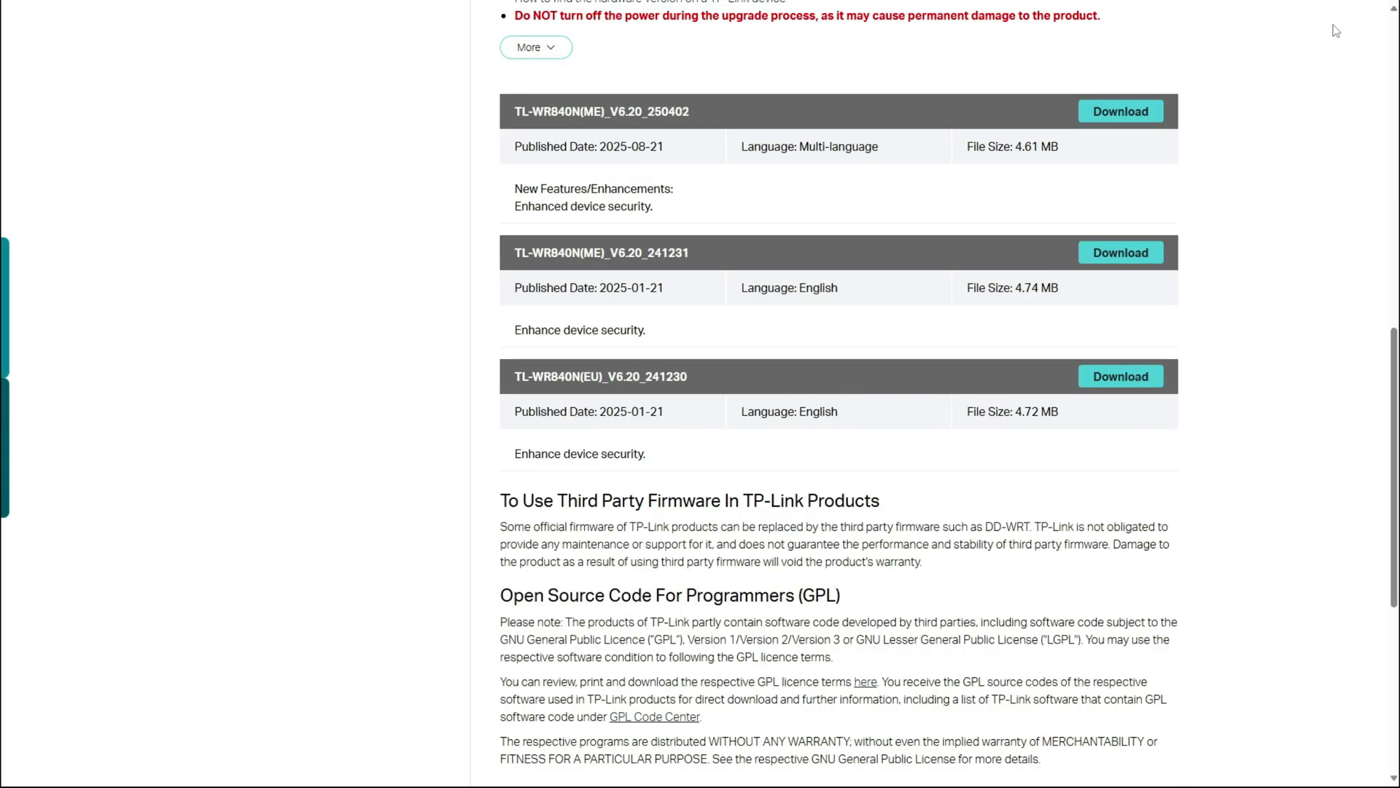
{"action": "key", "text": "F11"}
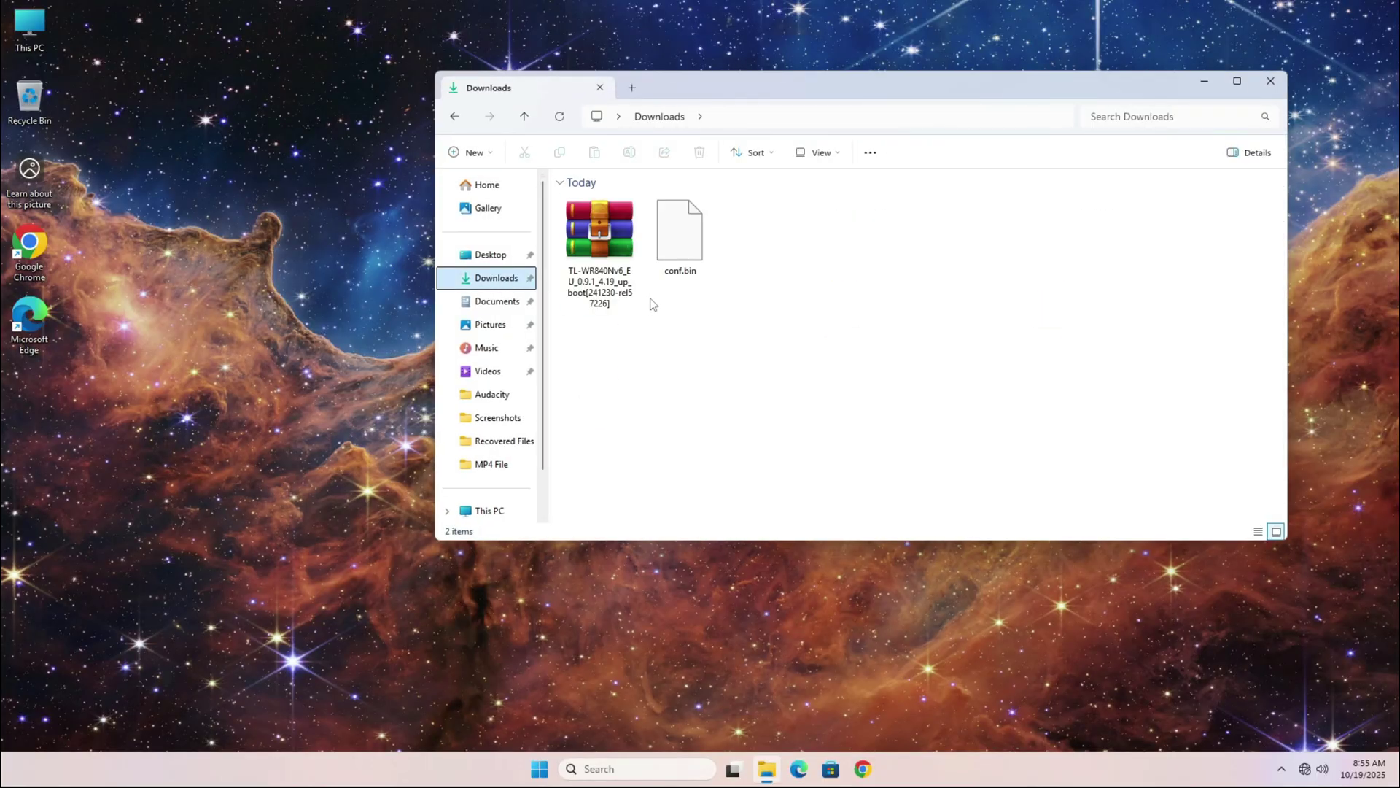
Step: Extract the TL-WR840N firmware archive into its default folder with Extract All
{"action": "left_click", "coordinate": [608, 281]}
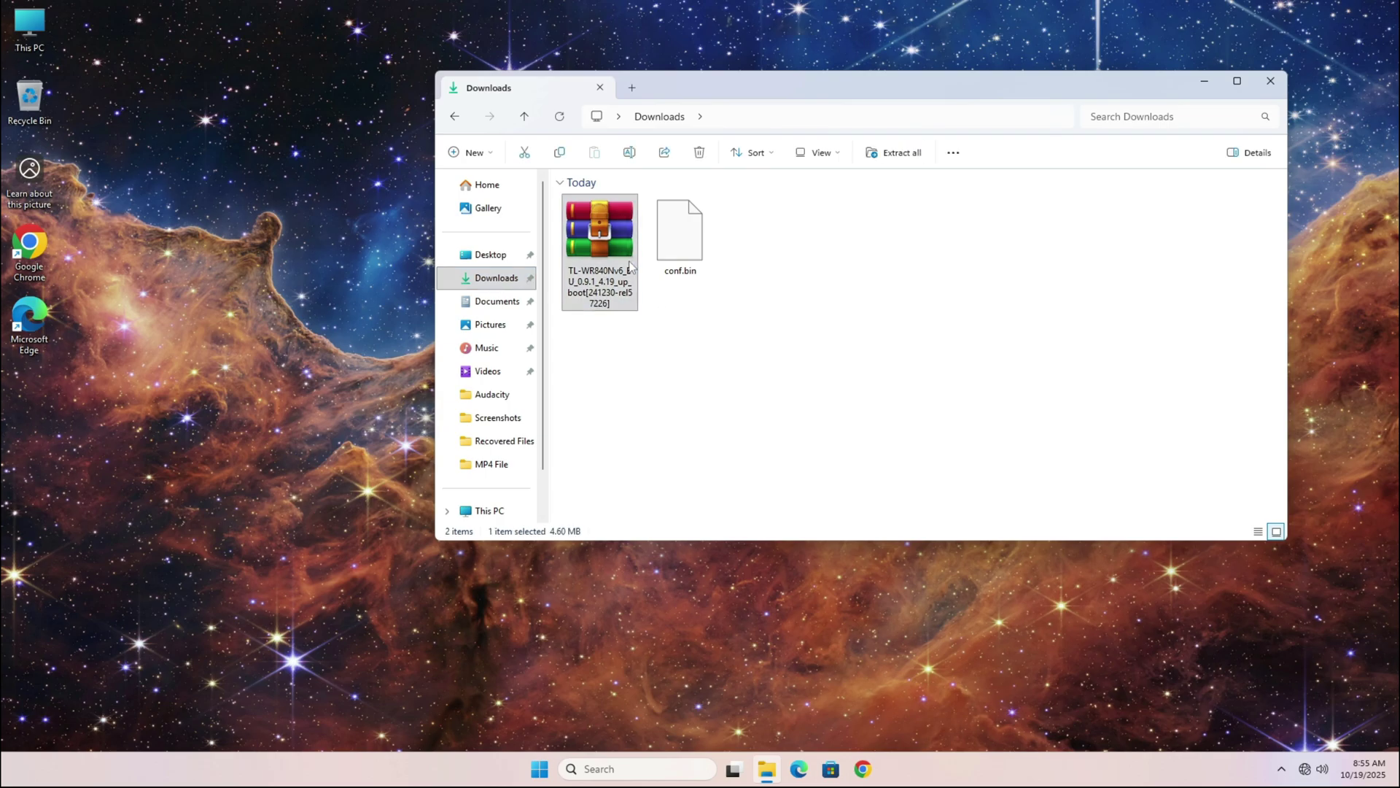
{"action": "right_click", "coordinate": [630, 263]}
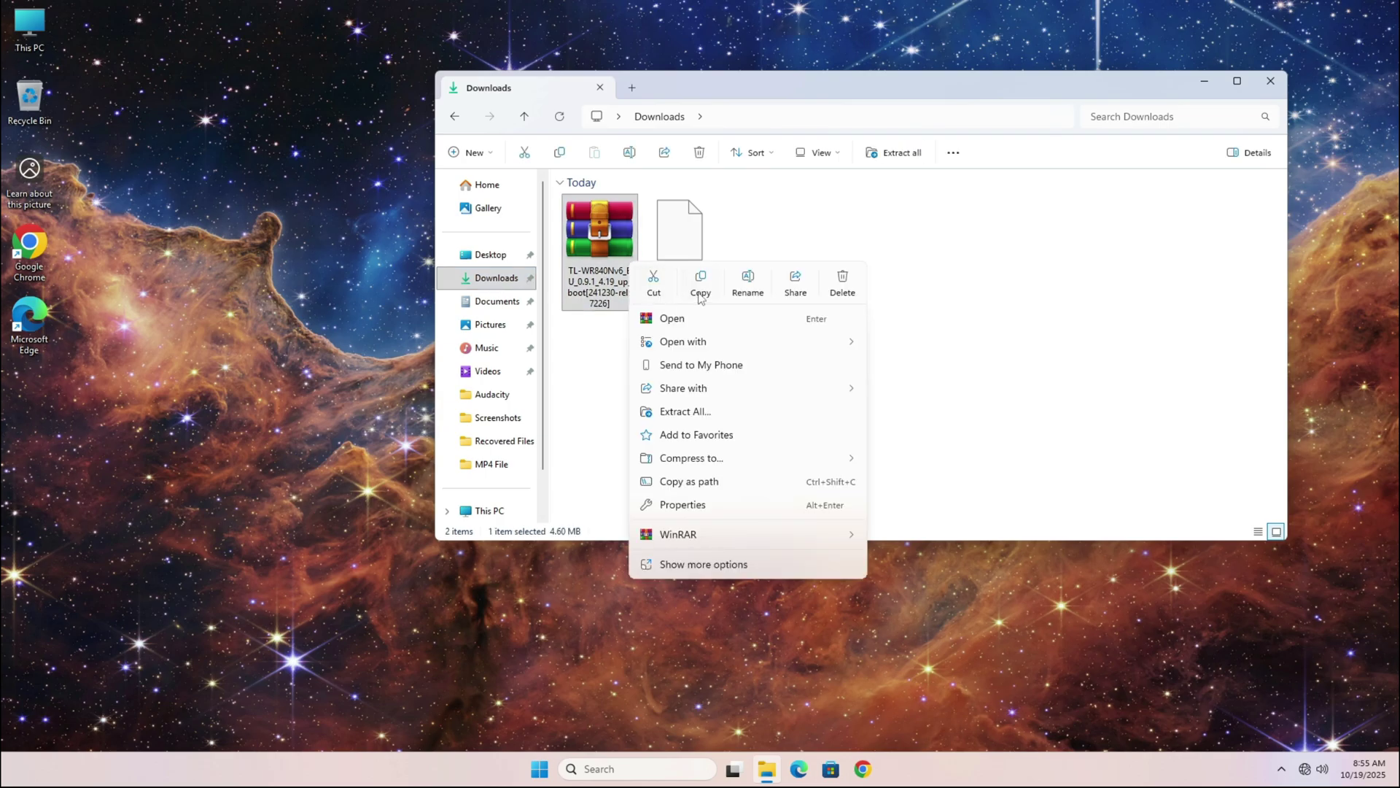
{"action": "left_click", "coordinate": [723, 410]}
{"action": "left_click", "coordinate": [837, 523]}
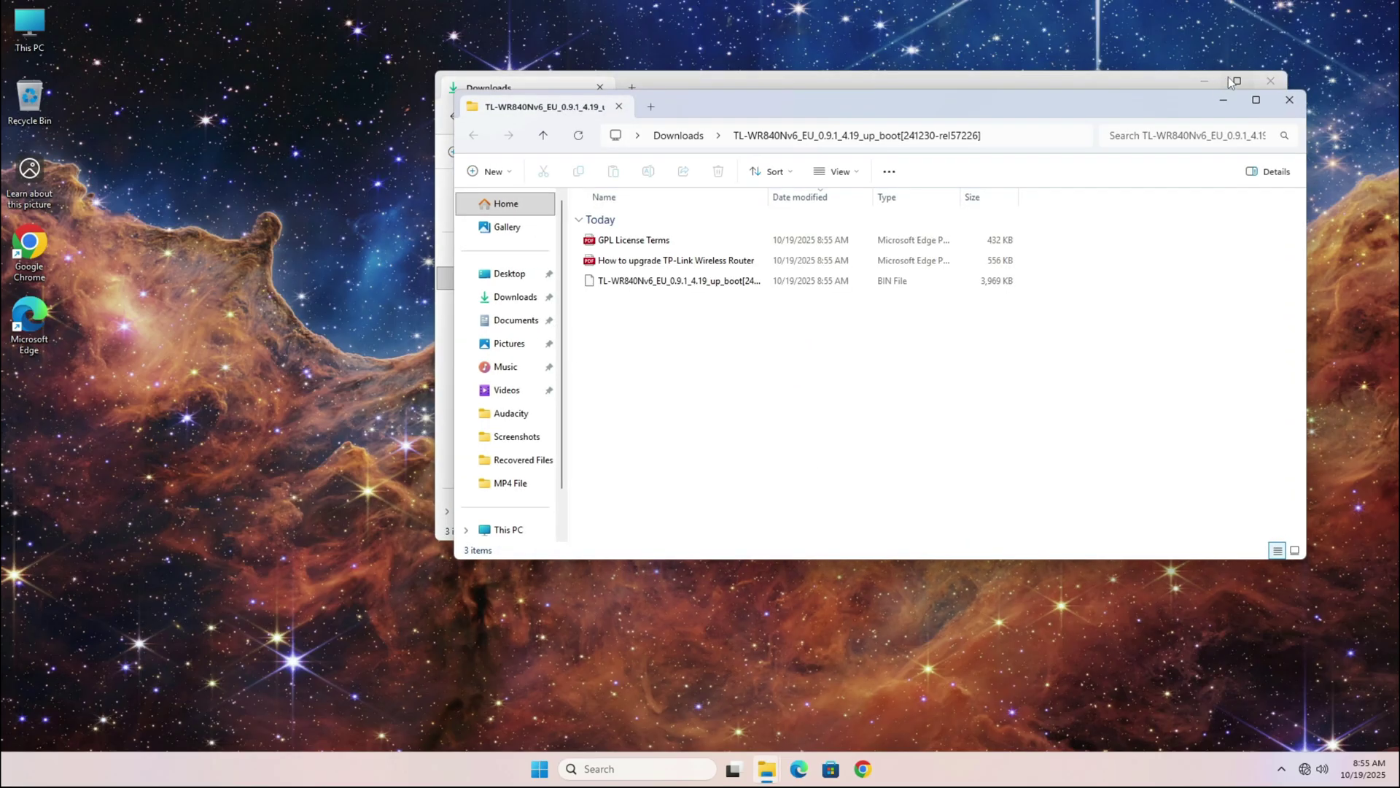
Step: Close both Explorer windows and log back into the router at 192.168.2.1
{"action": "left_click", "coordinate": [1290, 100]}
{"action": "left_click", "coordinate": [1270, 81]}
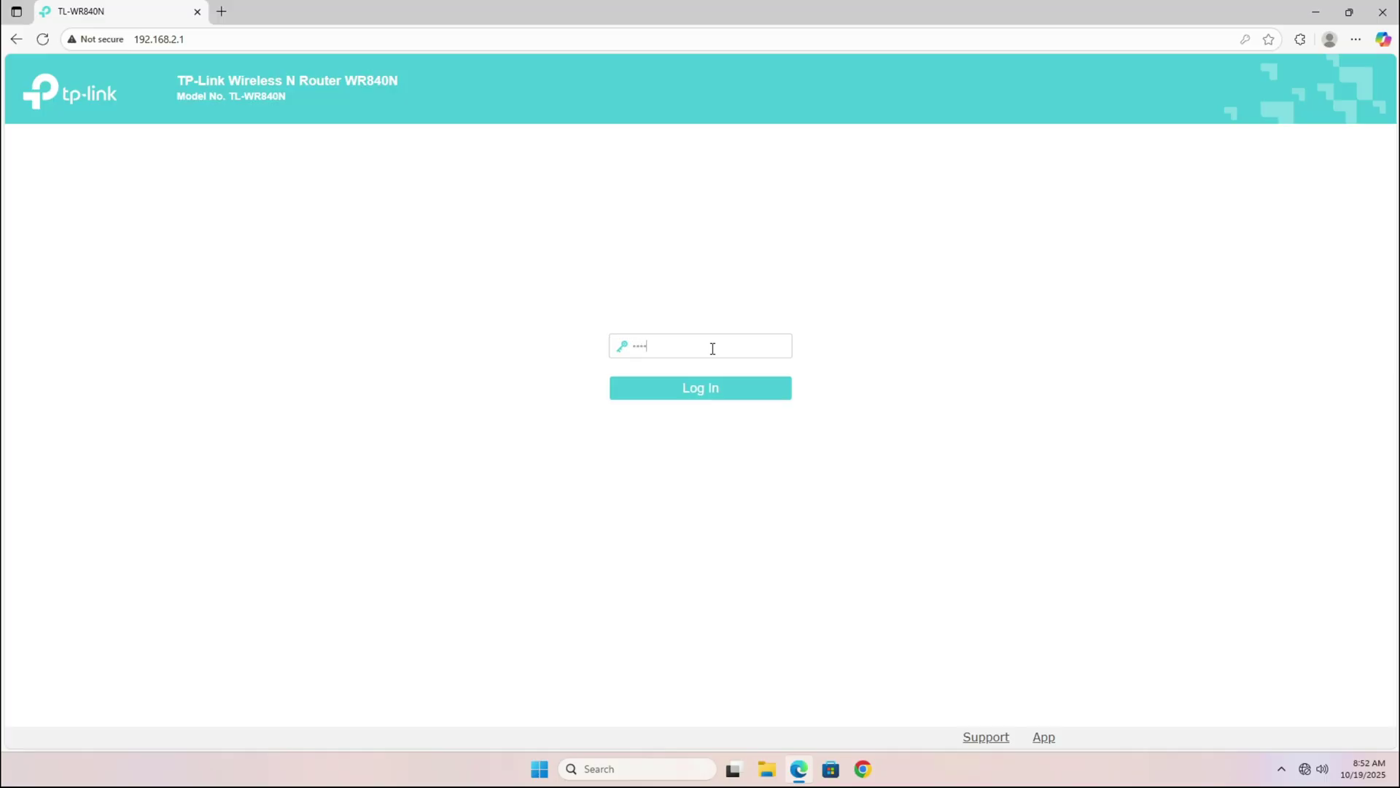
{"action": "key", "text": "Return"}
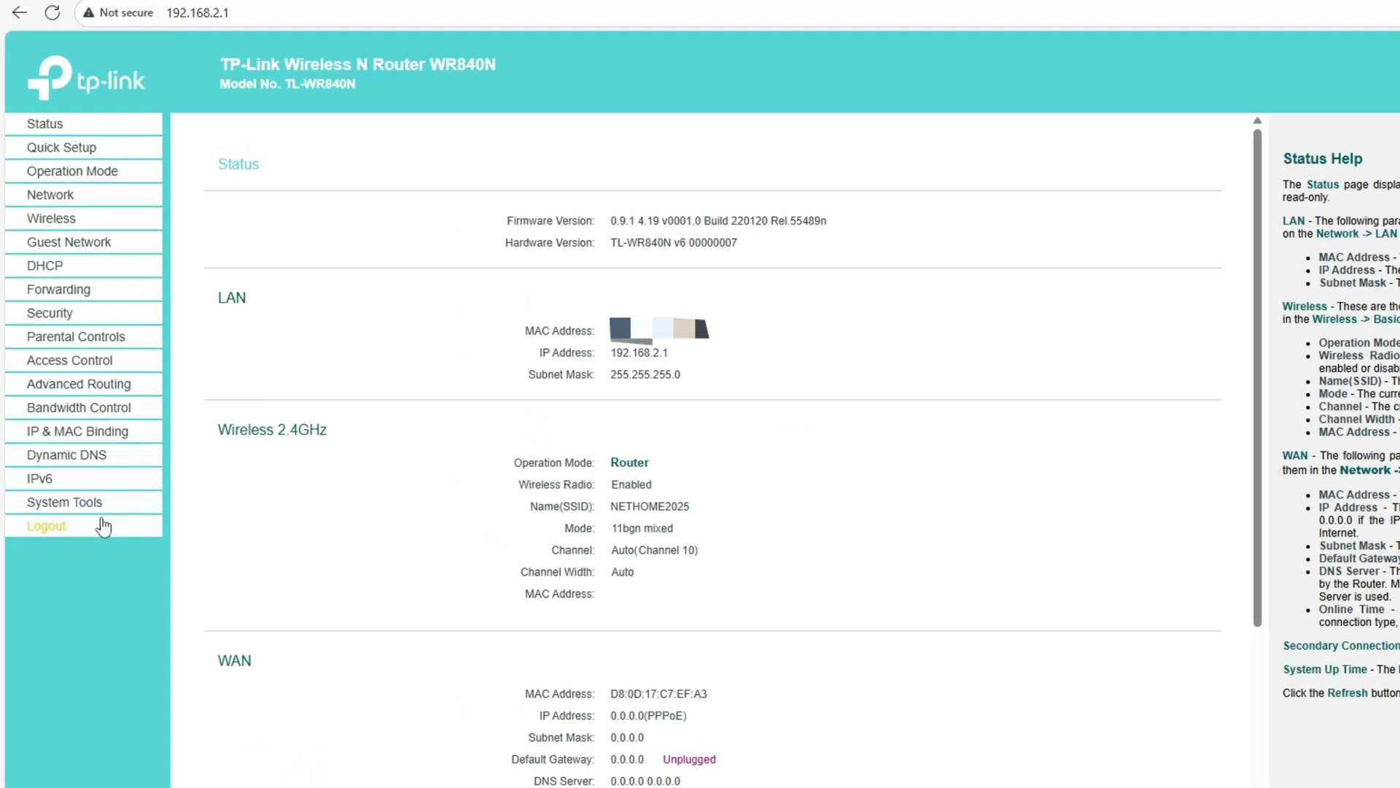
Step: Upload the extracted firmware .bin in System Tools > Firmware Upgrade and start the upgrade
{"action": "left_click", "coordinate": [76, 431]}
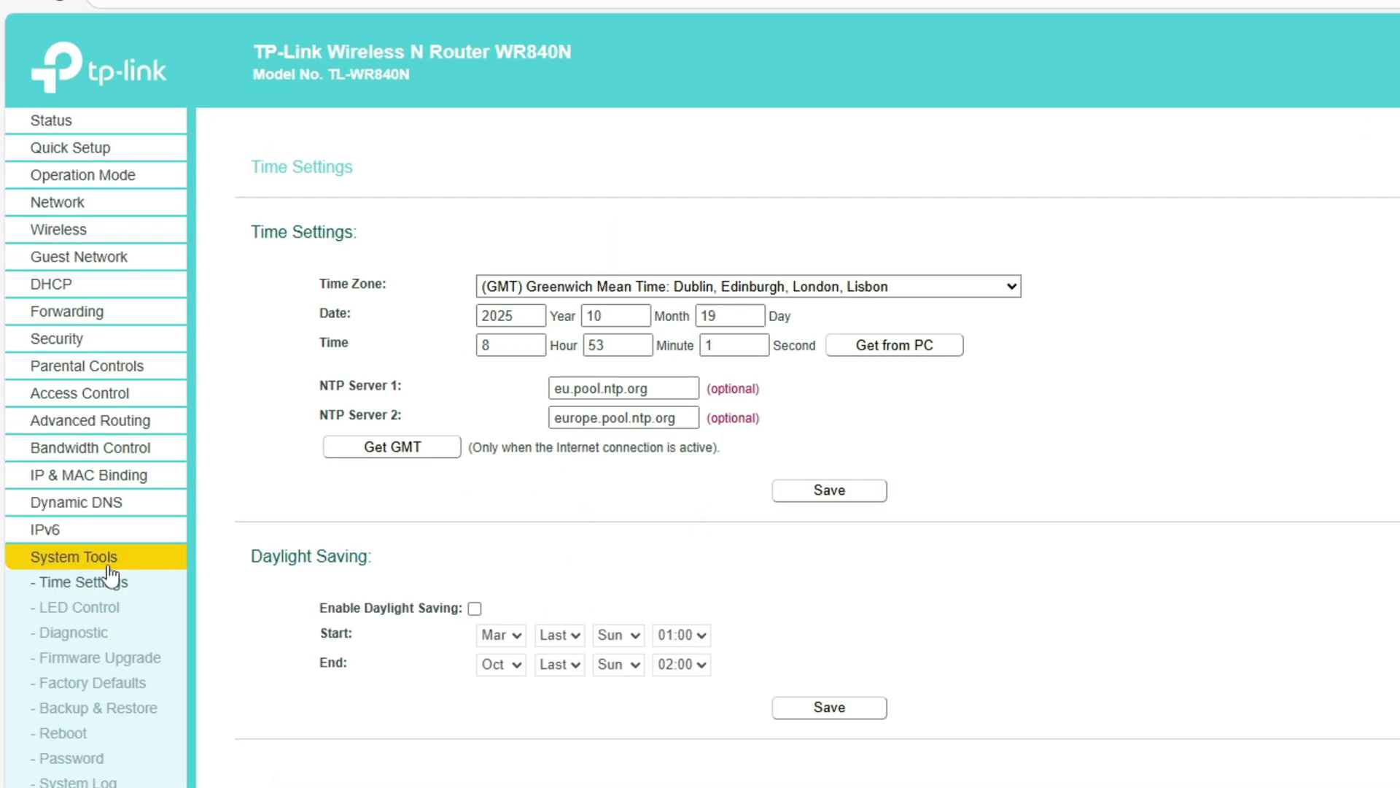
{"action": "left_click", "coordinate": [117, 658]}
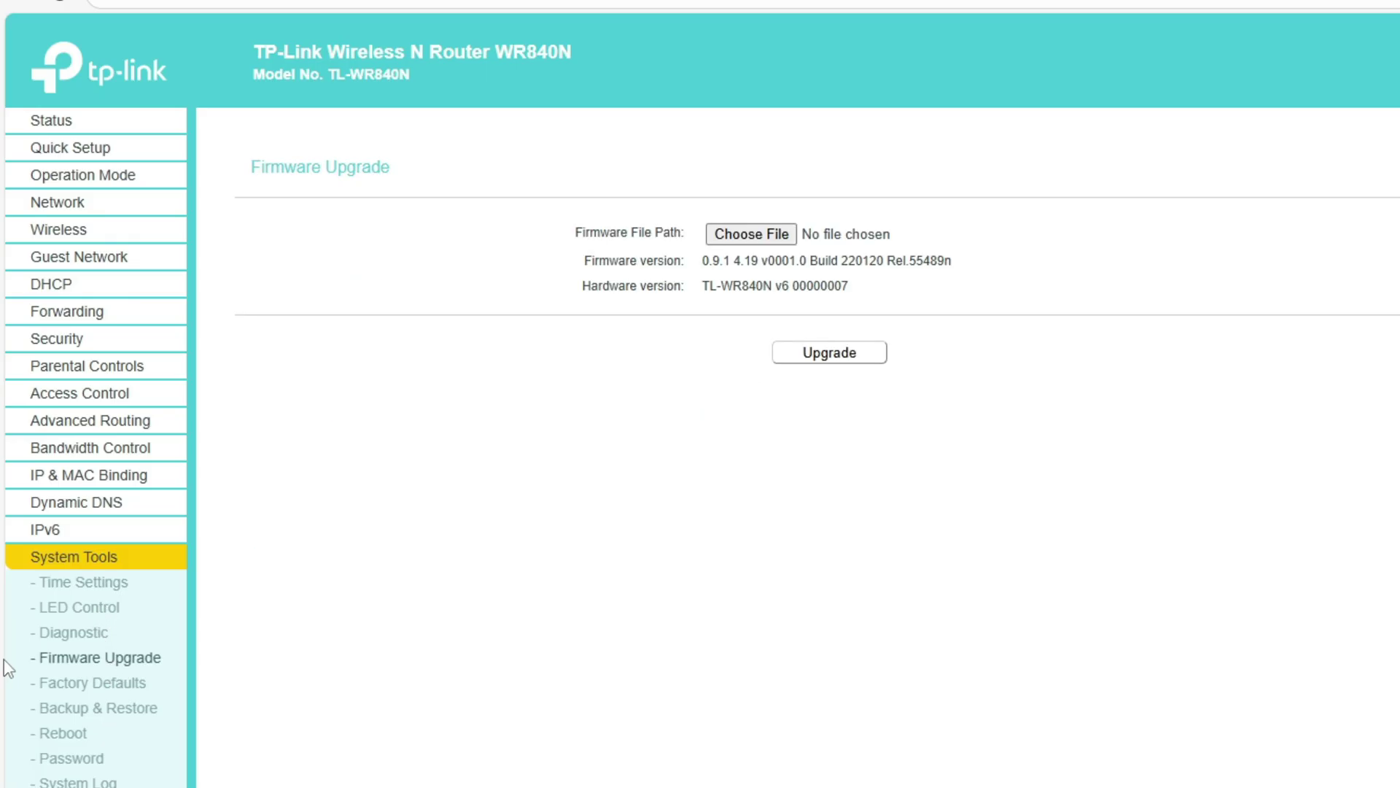
{"action": "left_click", "coordinate": [722, 226]}
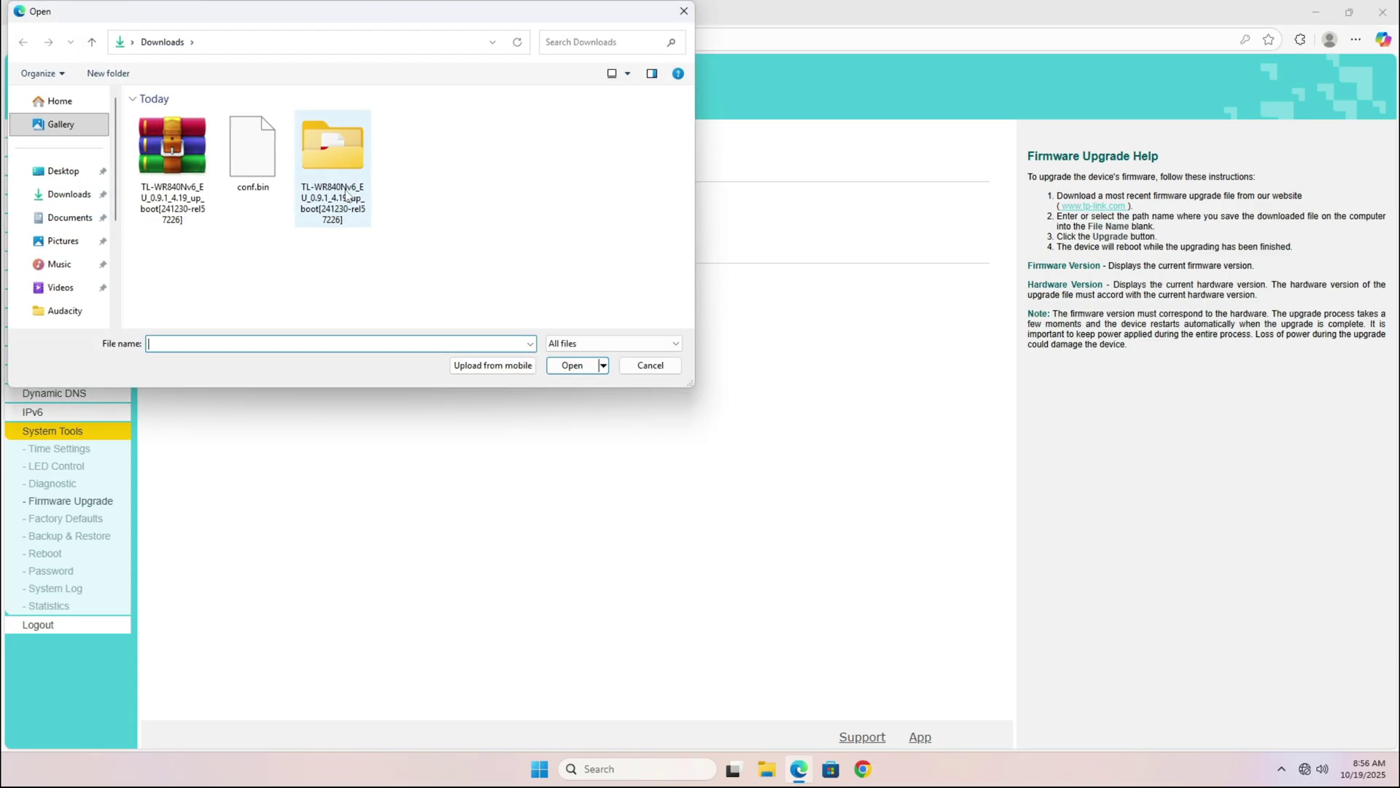
{"action": "double_click", "coordinate": [332, 195]}
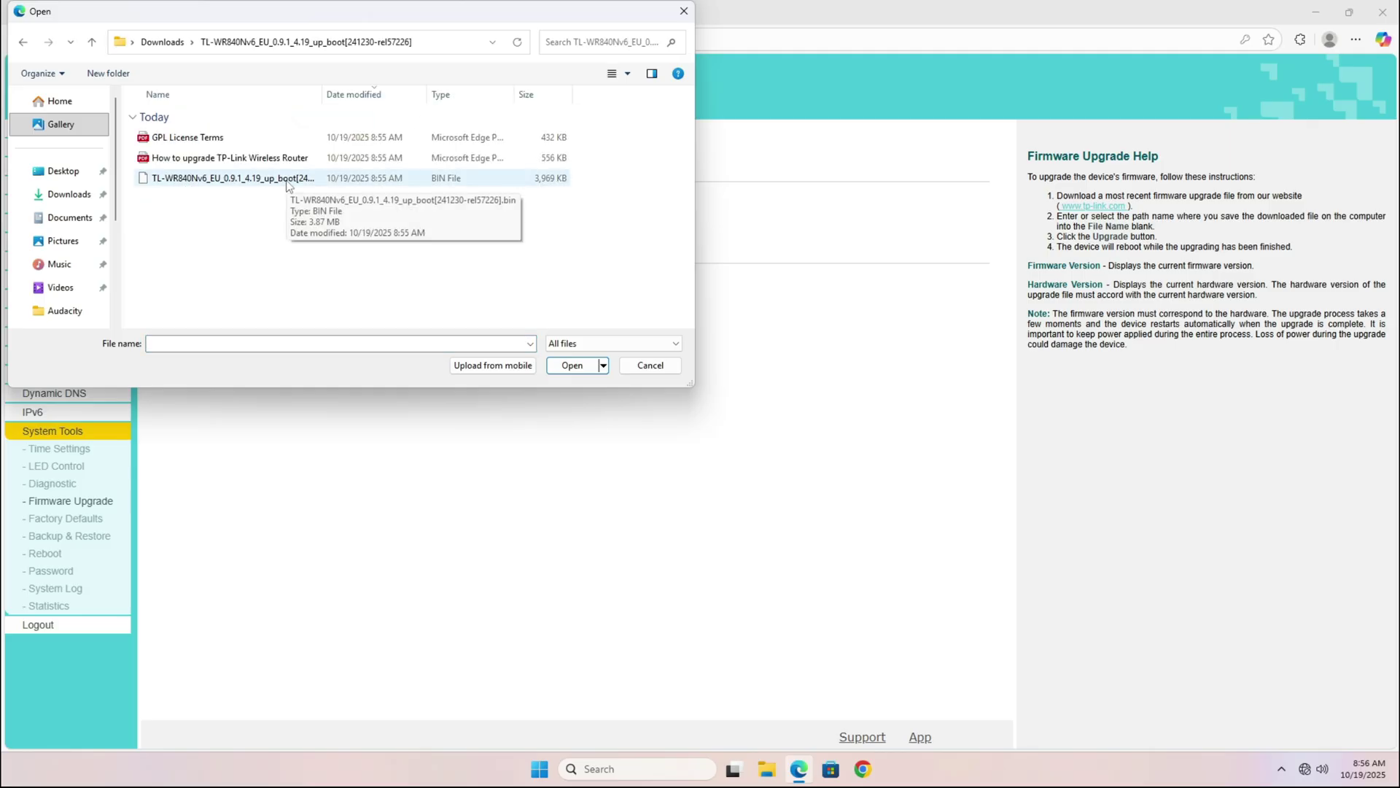
{"action": "double_click", "coordinate": [287, 181]}
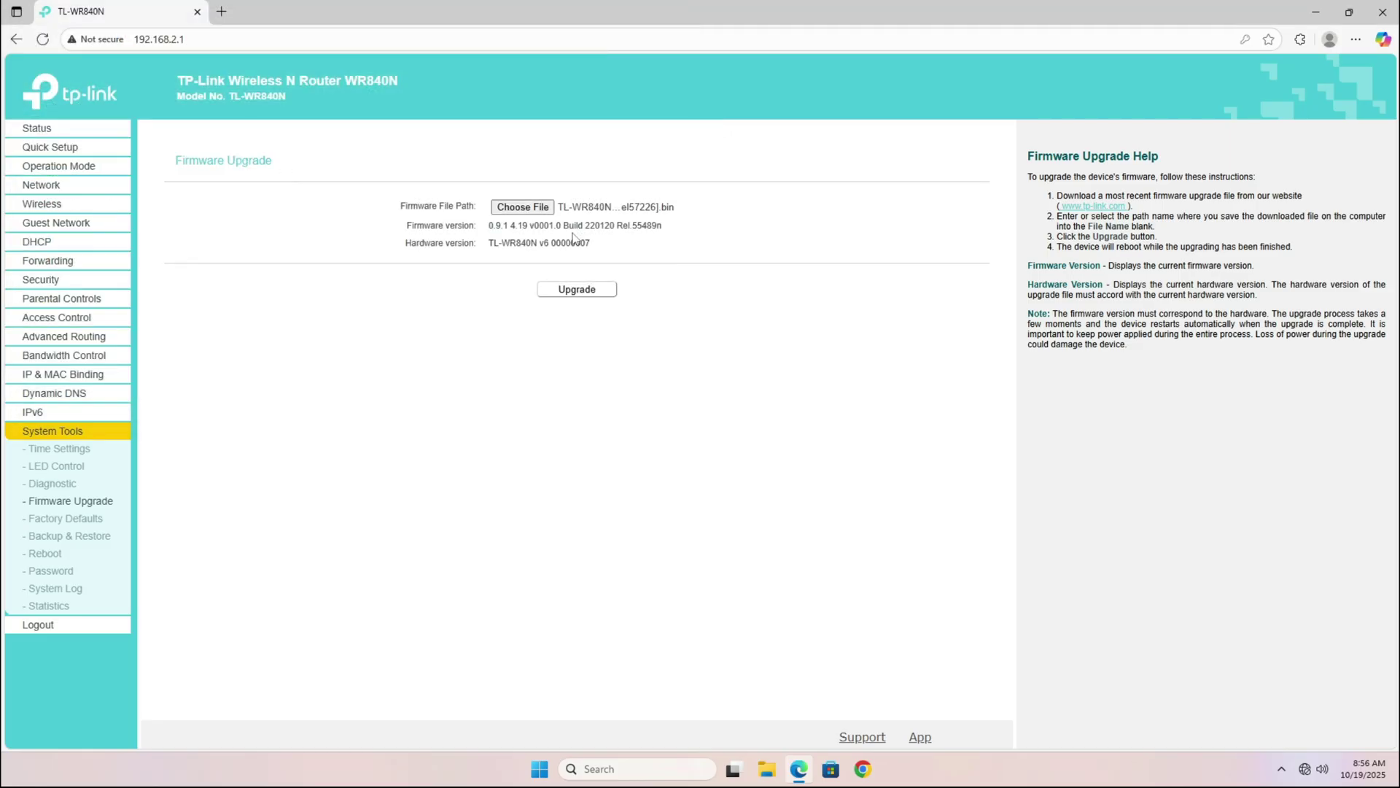
{"action": "left_click", "coordinate": [580, 295]}
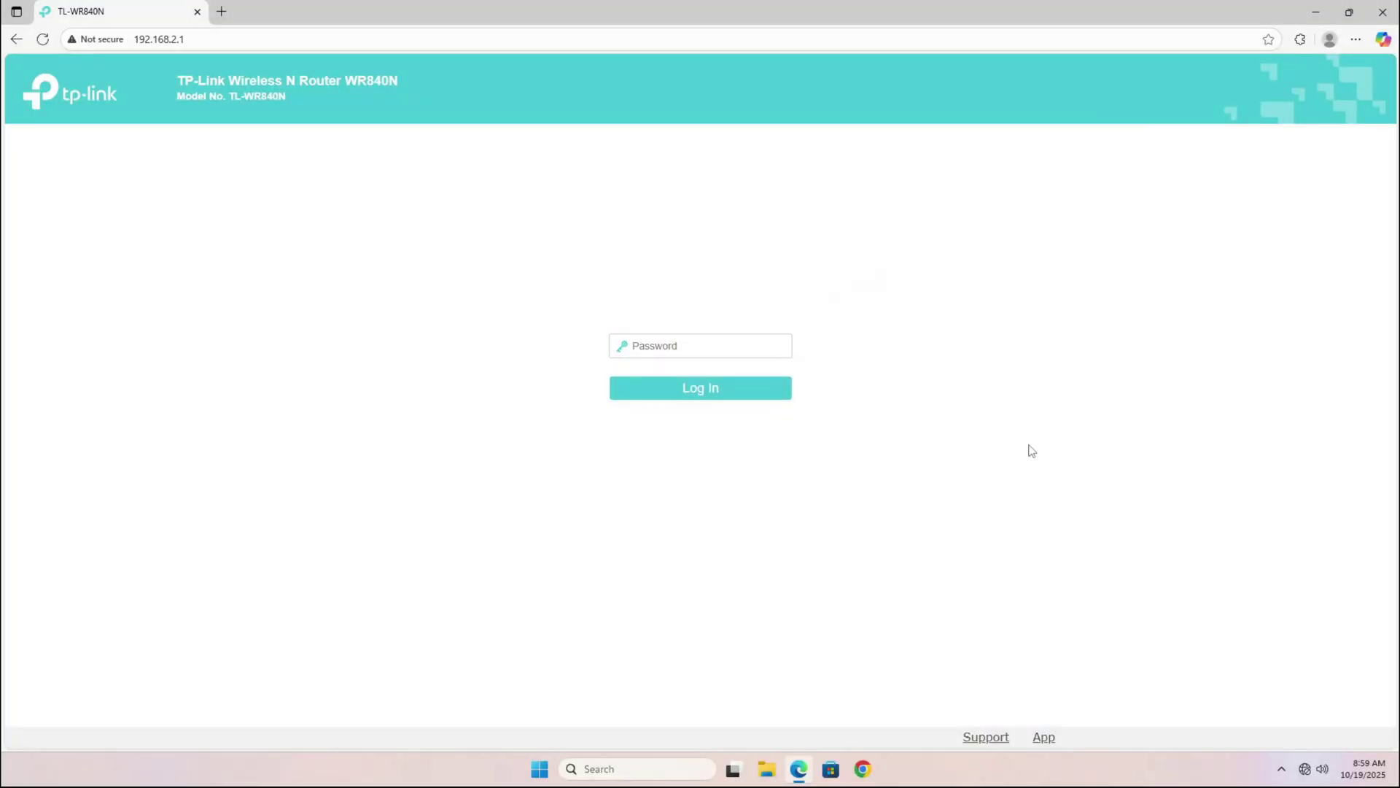
Step: Log back in and verify the Status page shows firmware Build 241230 Rel.57226n
{"action": "key", "text": "ctrl+v"}
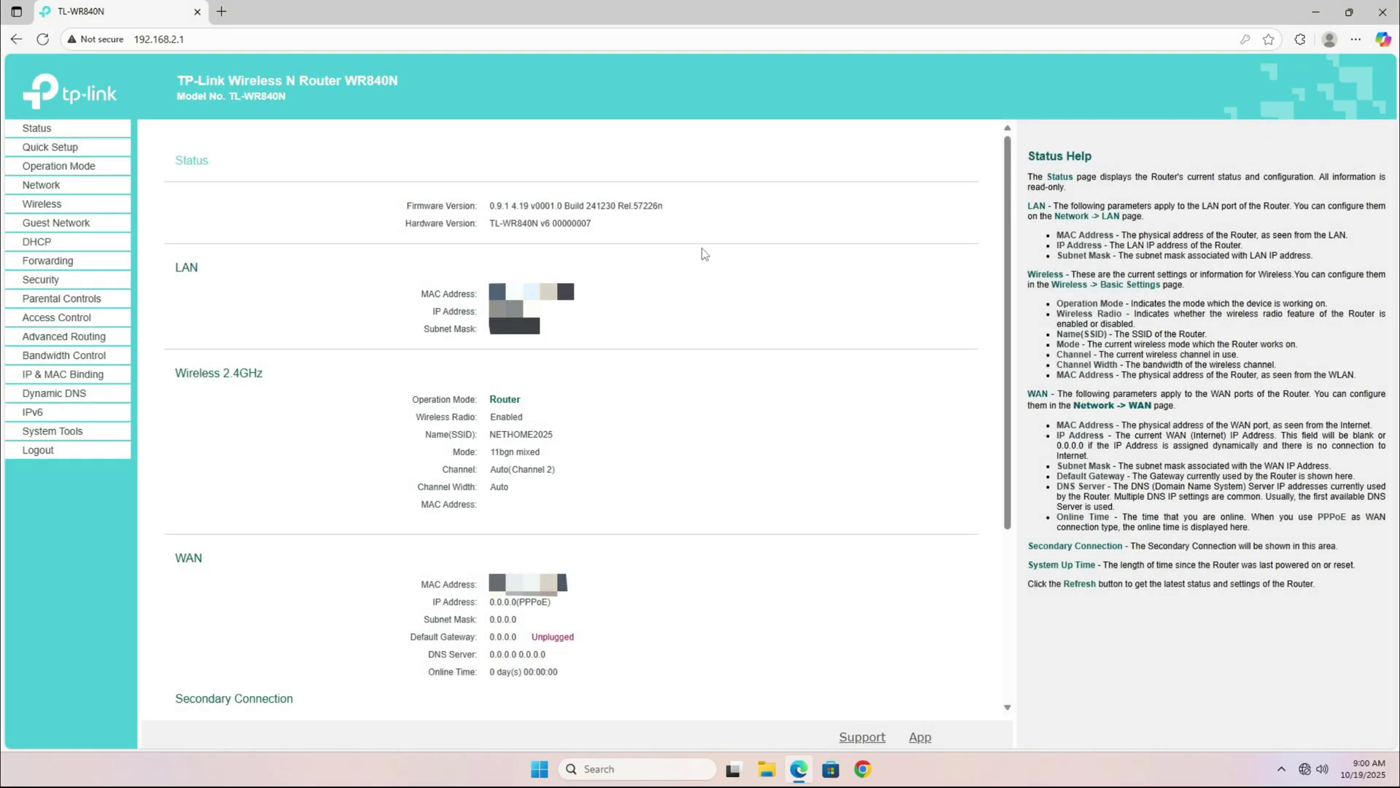
{"action": "left_click_drag", "start_coordinate": [666, 208], "coordinate": [490, 207]}
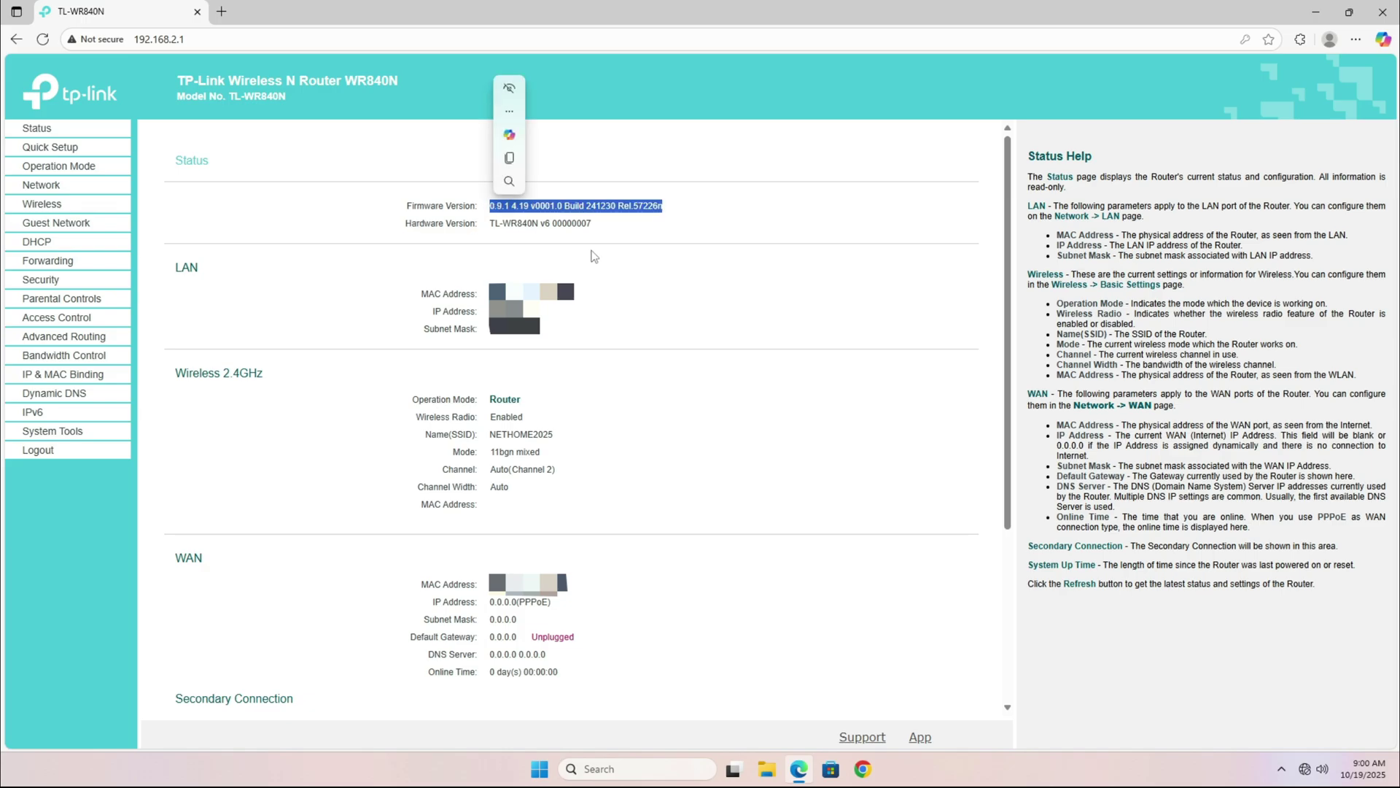
{"action": "left_click", "coordinate": [612, 221]}
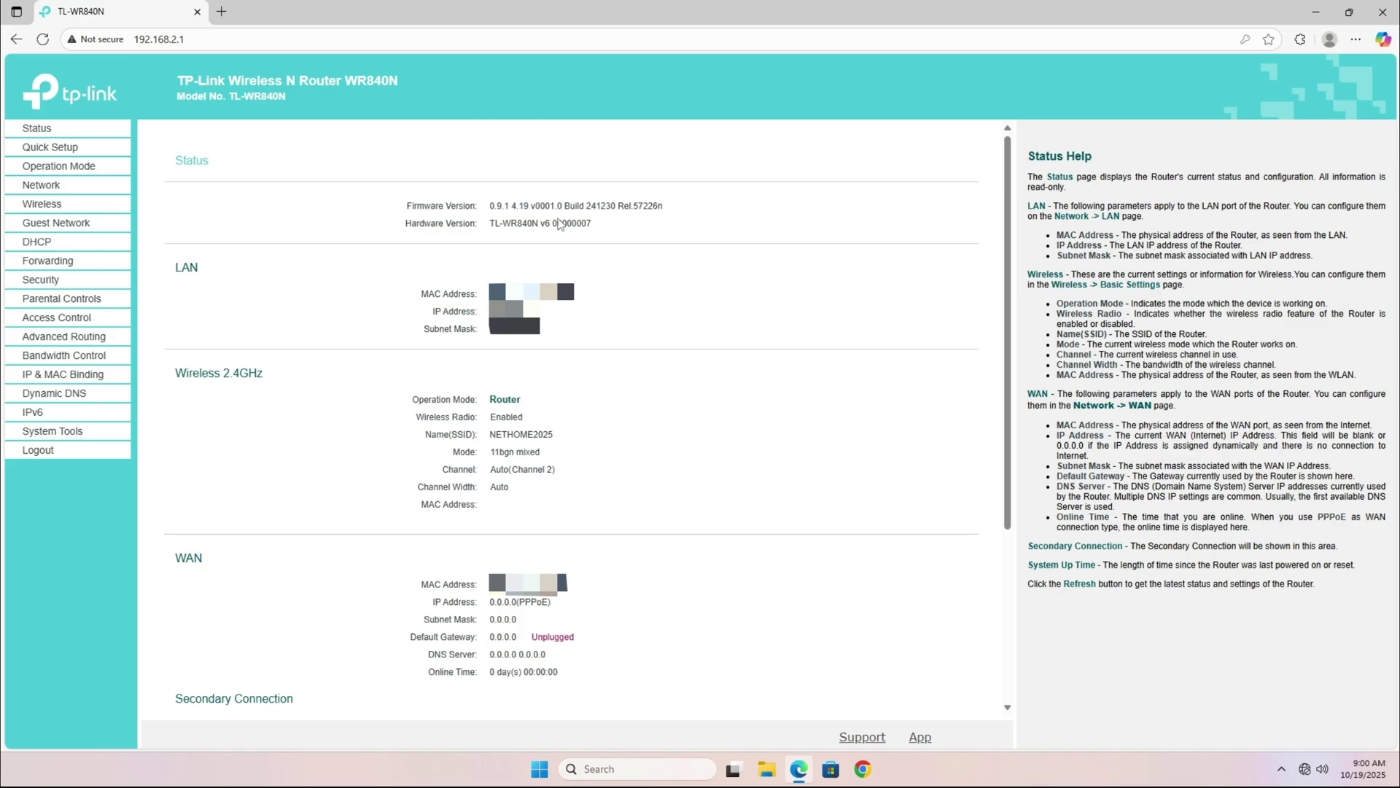
{"action": "left_click_drag", "start_coordinate": [490, 207], "coordinate": [642, 210]}
{"action": "left_click", "coordinate": [642, 211]}
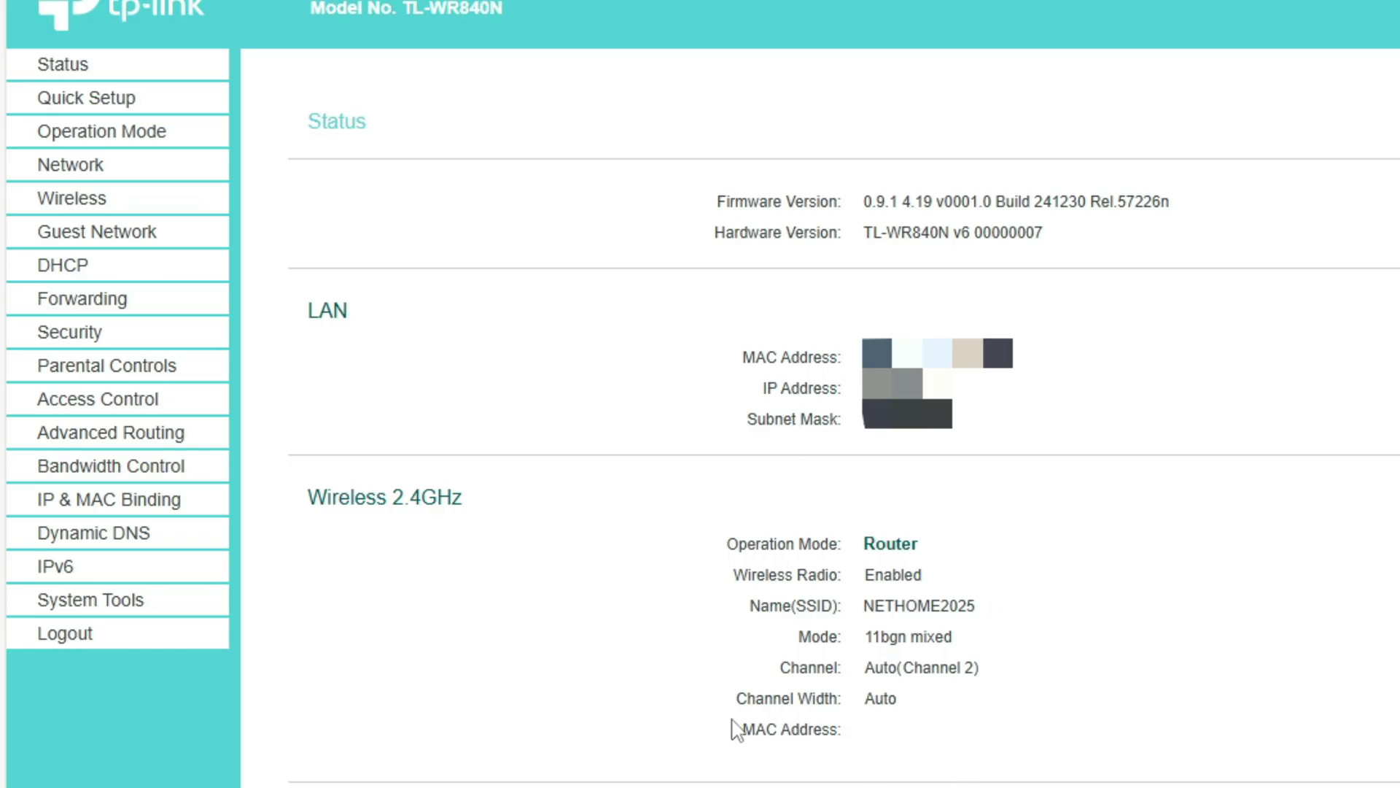
{"action": "left_click", "coordinate": [96, 605]}
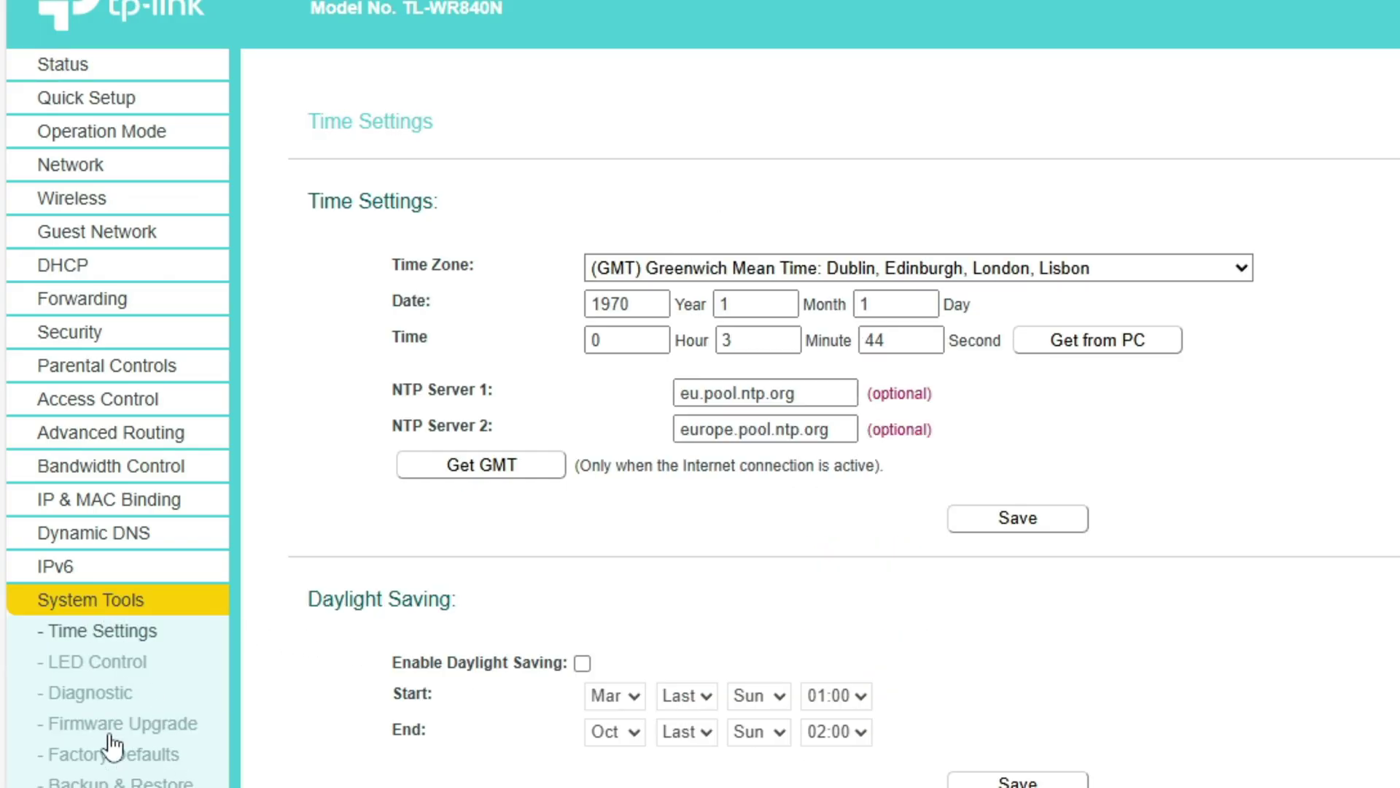
Step: Restore factory defaults from System Tools > Factory Defaults and confirm the reset
{"action": "left_click", "coordinate": [131, 762]}
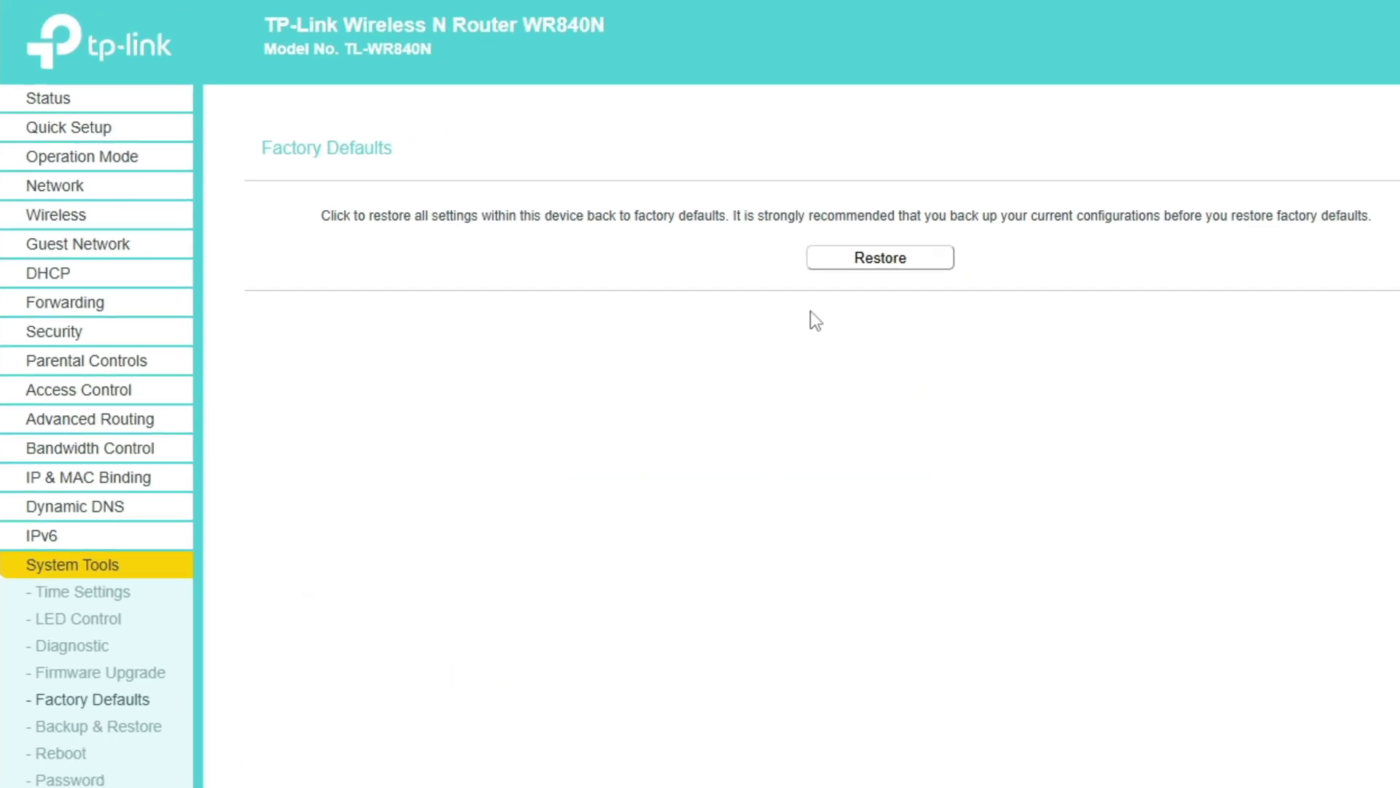
{"action": "left_click", "coordinate": [839, 274]}
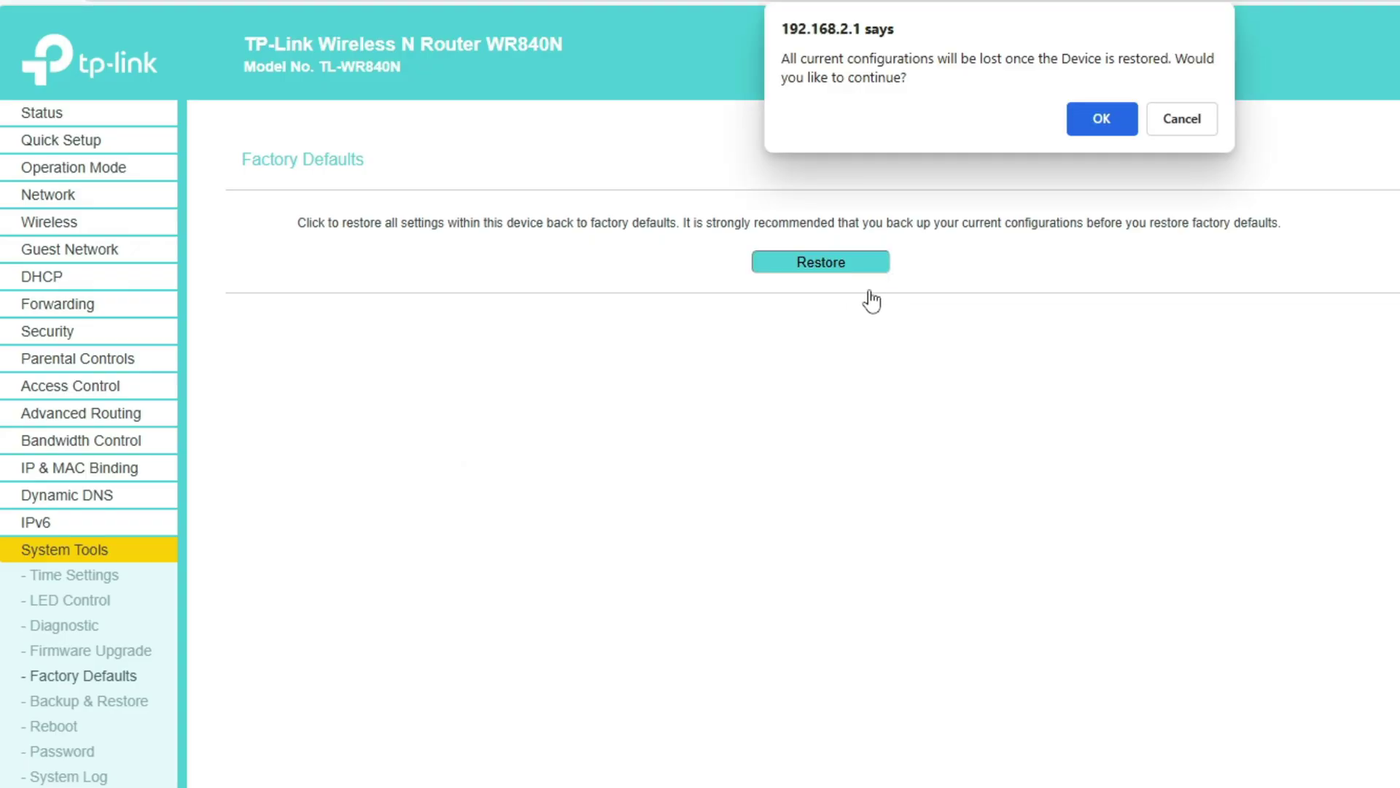
{"action": "left_click", "coordinate": [1104, 128]}
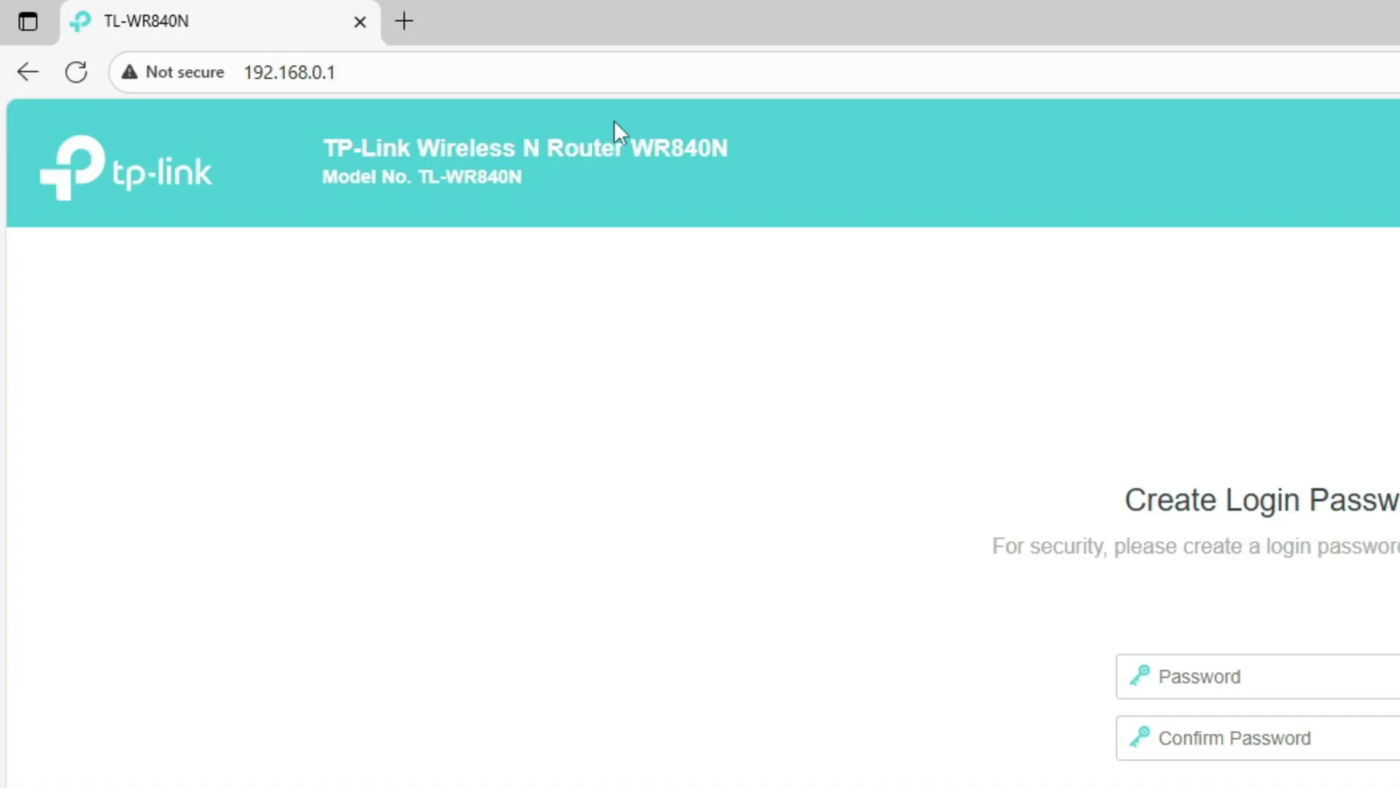
Step: Set and confirm a new login password, skip Quick Setup, and decline browser password saving
{"action": "left_click", "coordinate": [646, 370]}
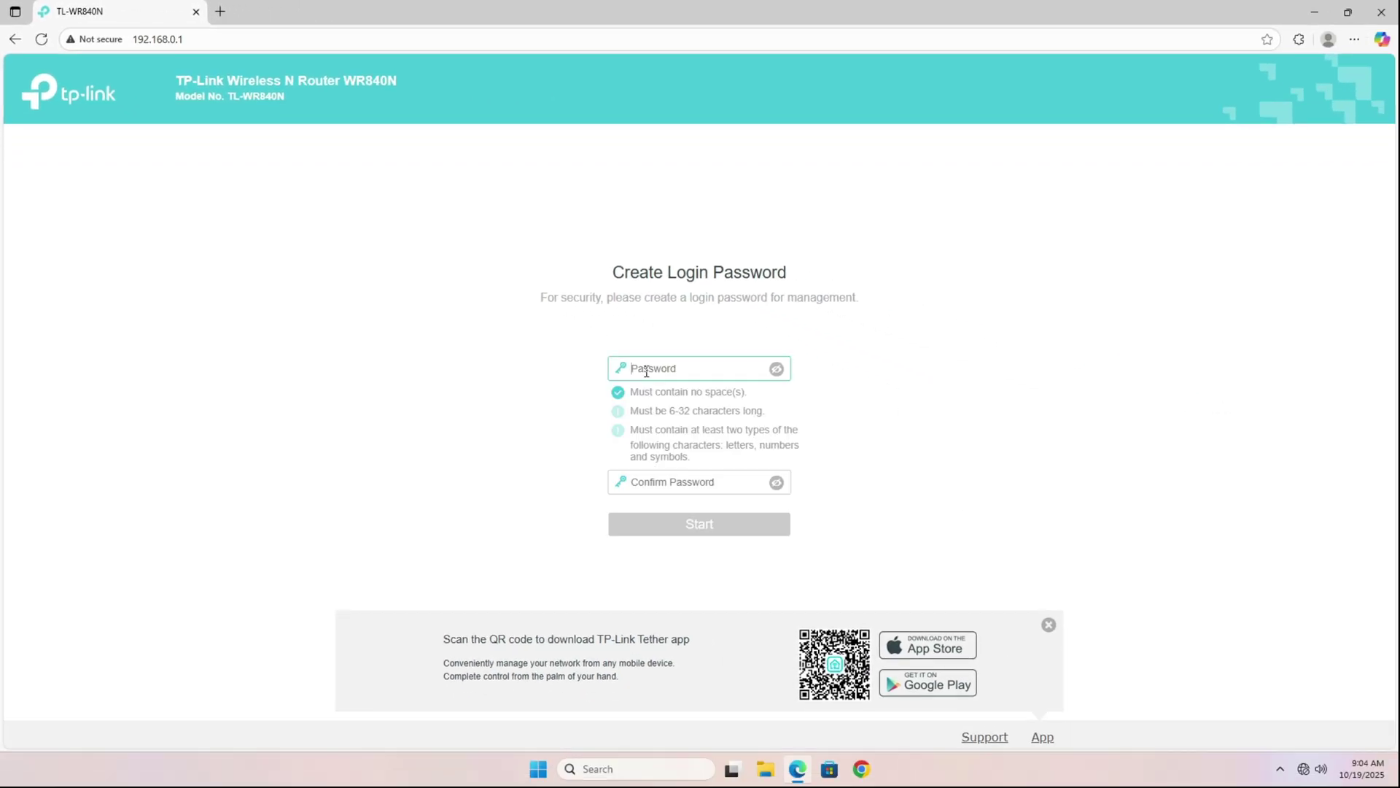
{"action": "key", "text": "ctrl+v"}
{"action": "key", "text": "Tab"}
{"action": "key", "text": "ctrl+v"}
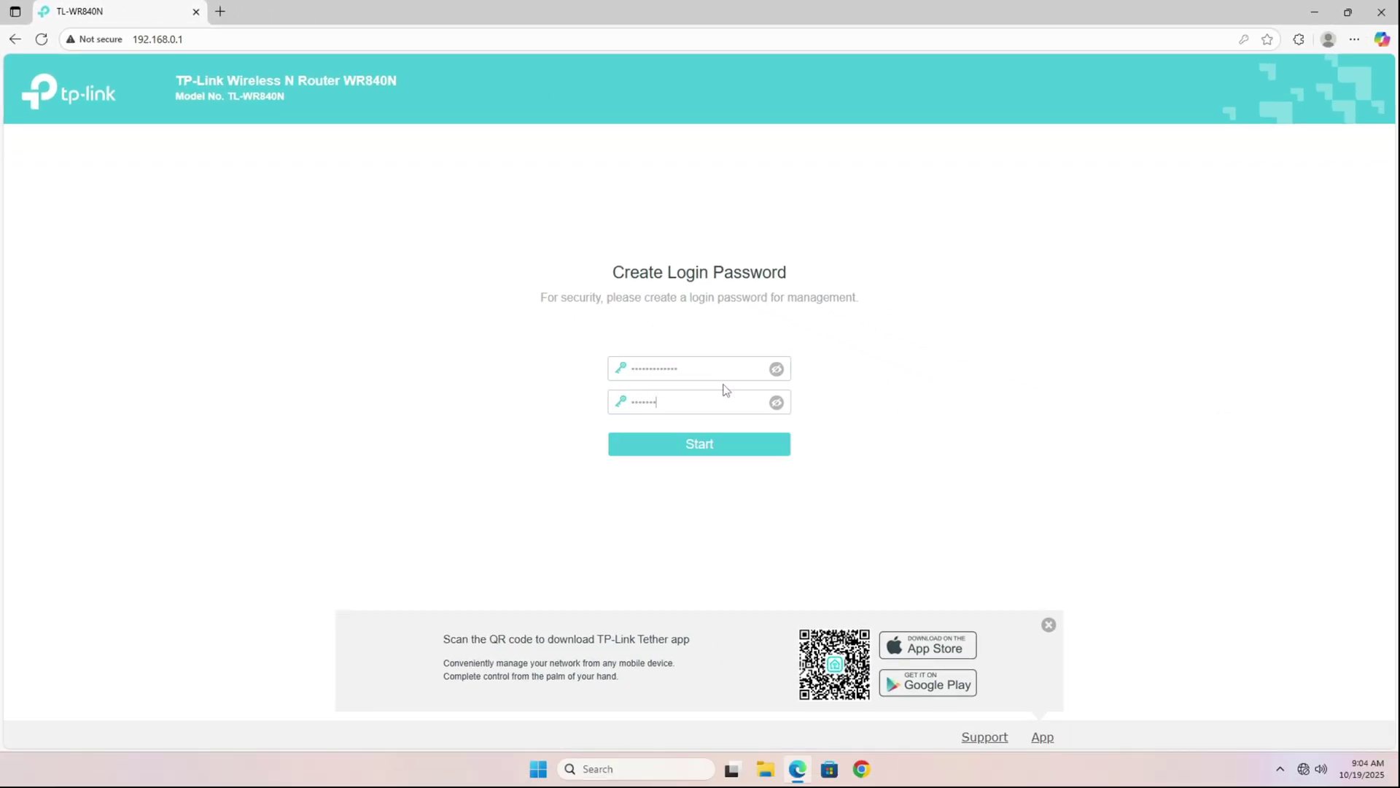
{"action": "left_click", "coordinate": [702, 446]}
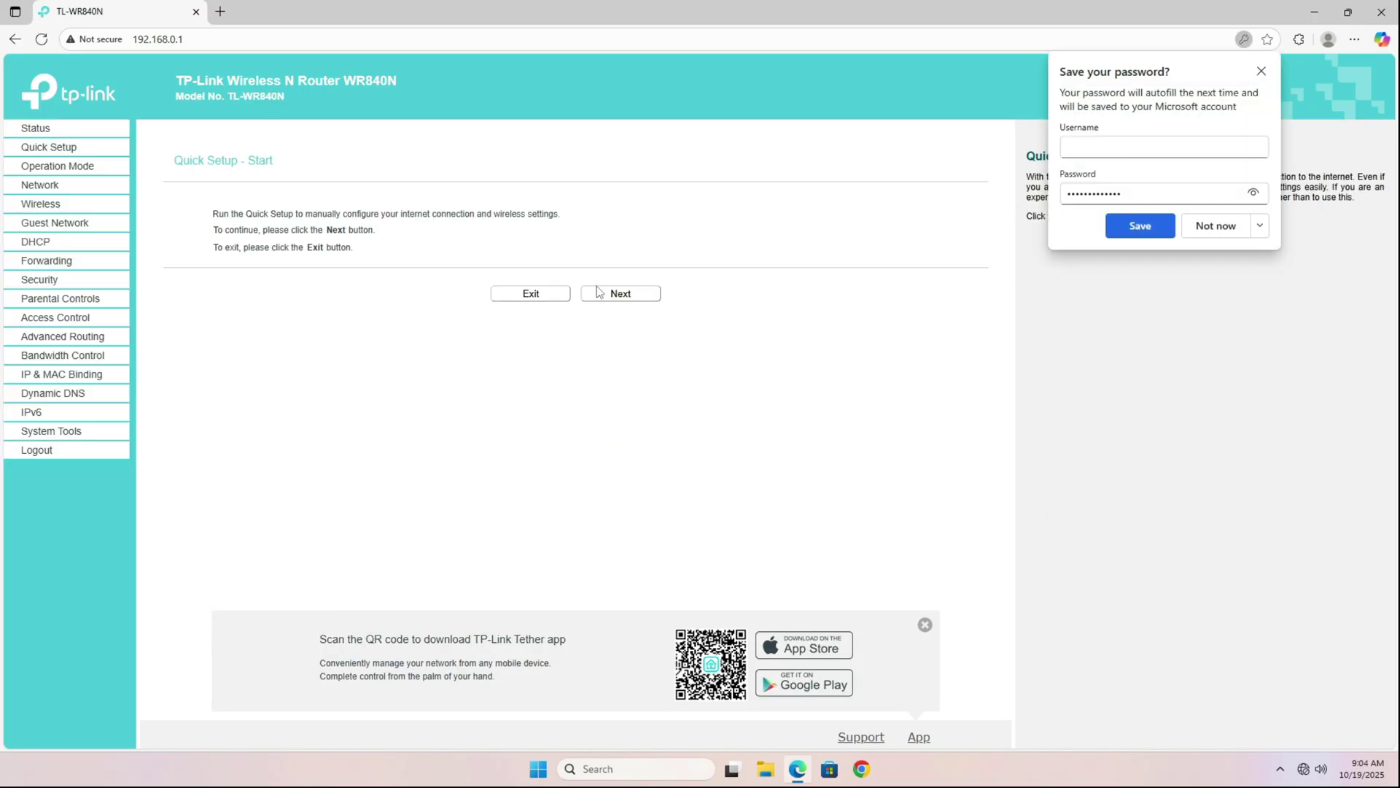
{"action": "left_click", "coordinate": [548, 295]}
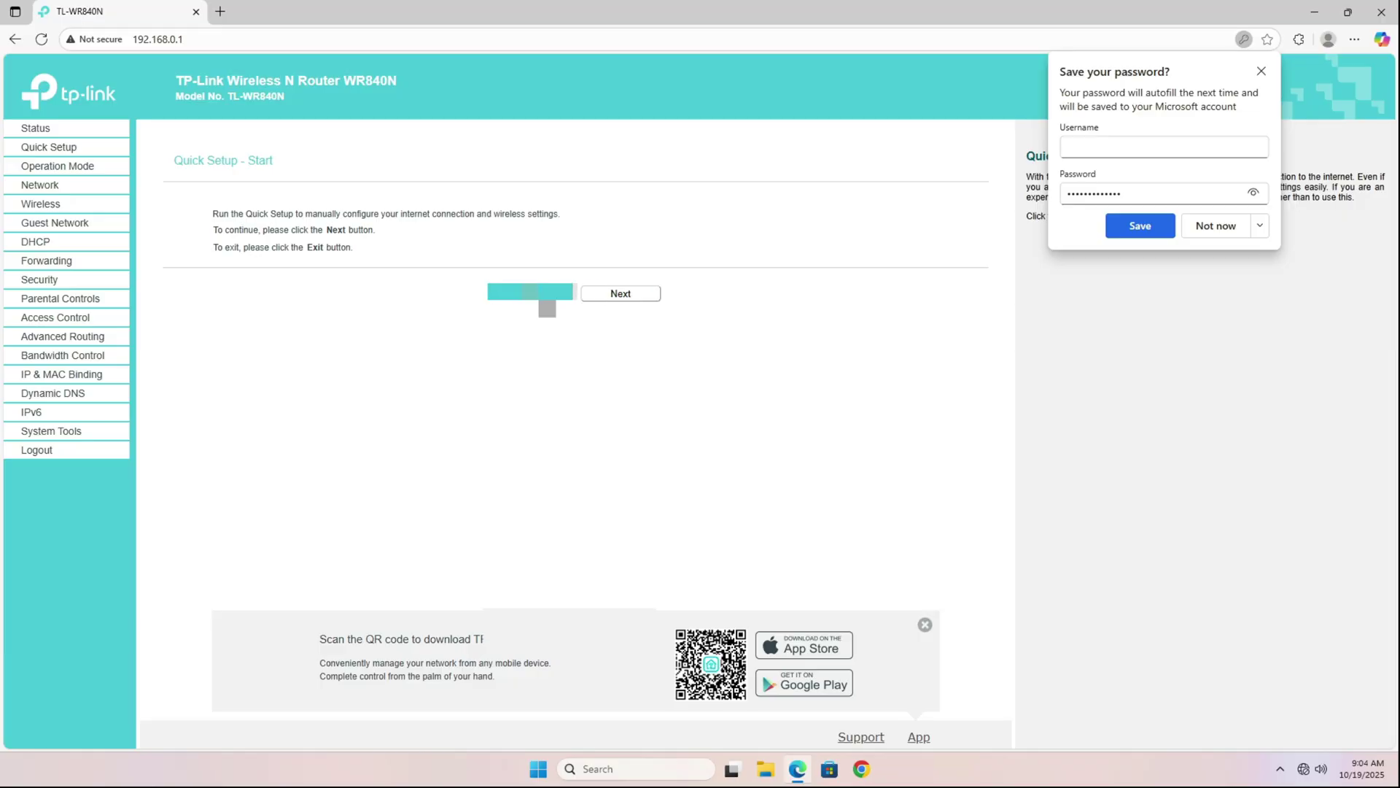
{"action": "left_click", "coordinate": [1216, 226]}
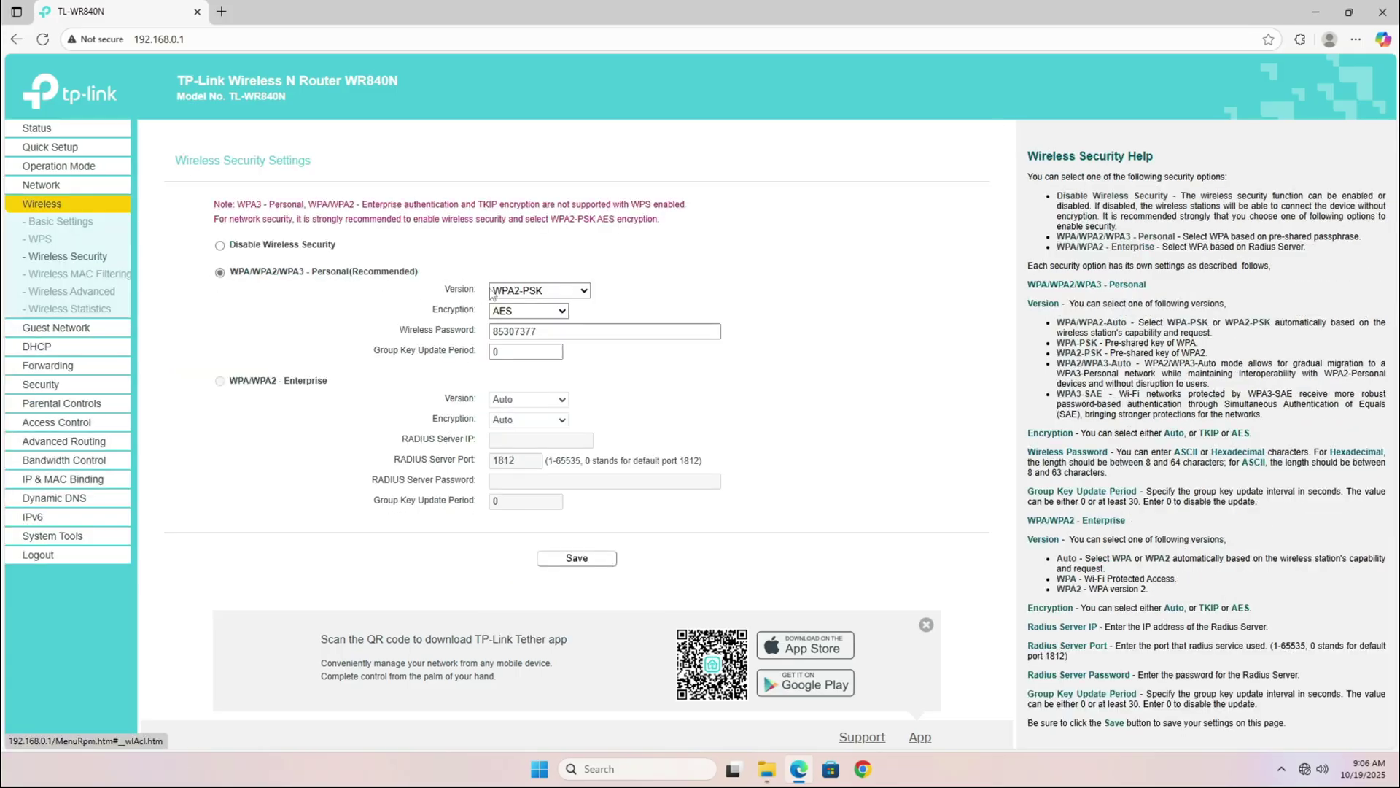
Step: Set the wireless security version to WPA3-SAE and clear the old Wi-Fi password
{"action": "left_click", "coordinate": [554, 292]}
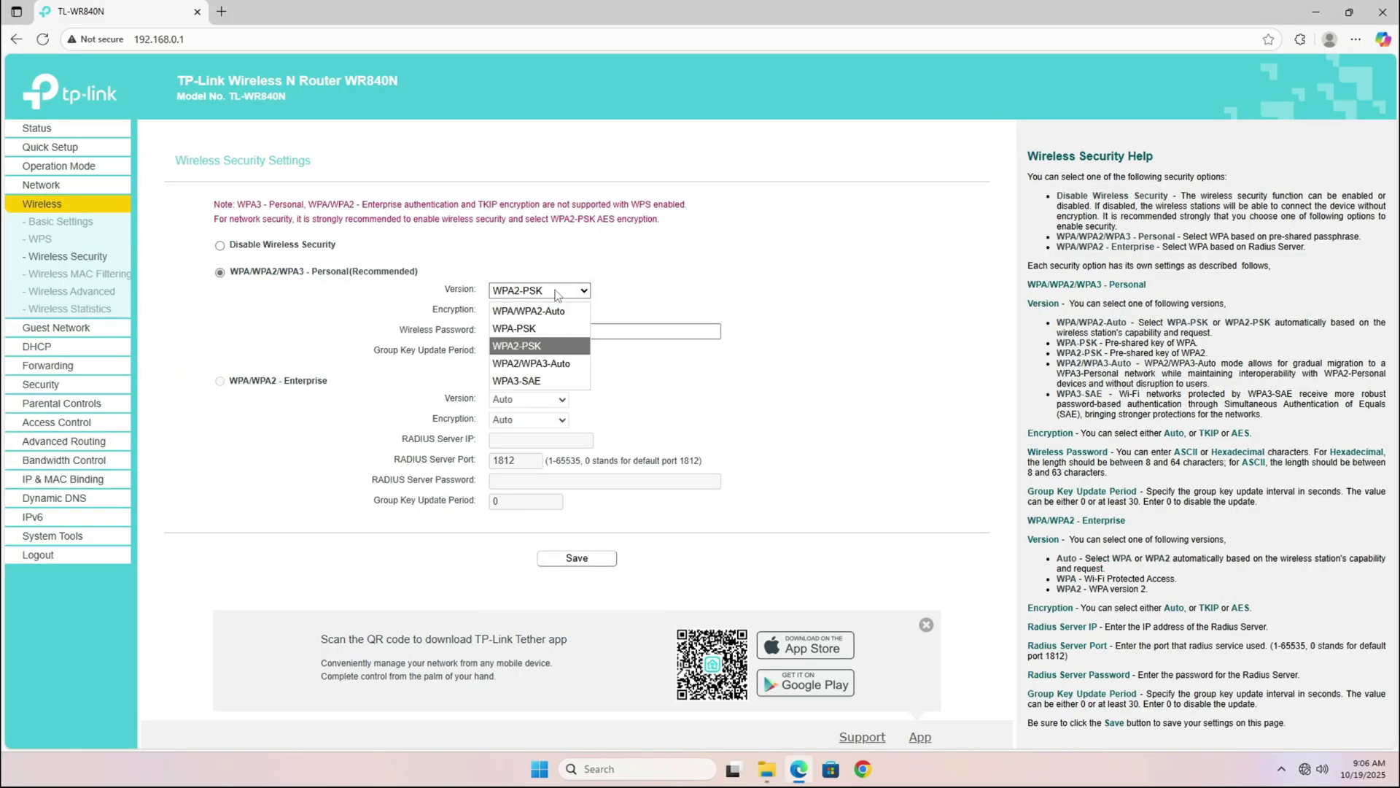
{"action": "left_click", "coordinate": [550, 383]}
{"action": "left_click", "coordinate": [525, 311]}
{"action": "key", "text": "ctrl+a"}
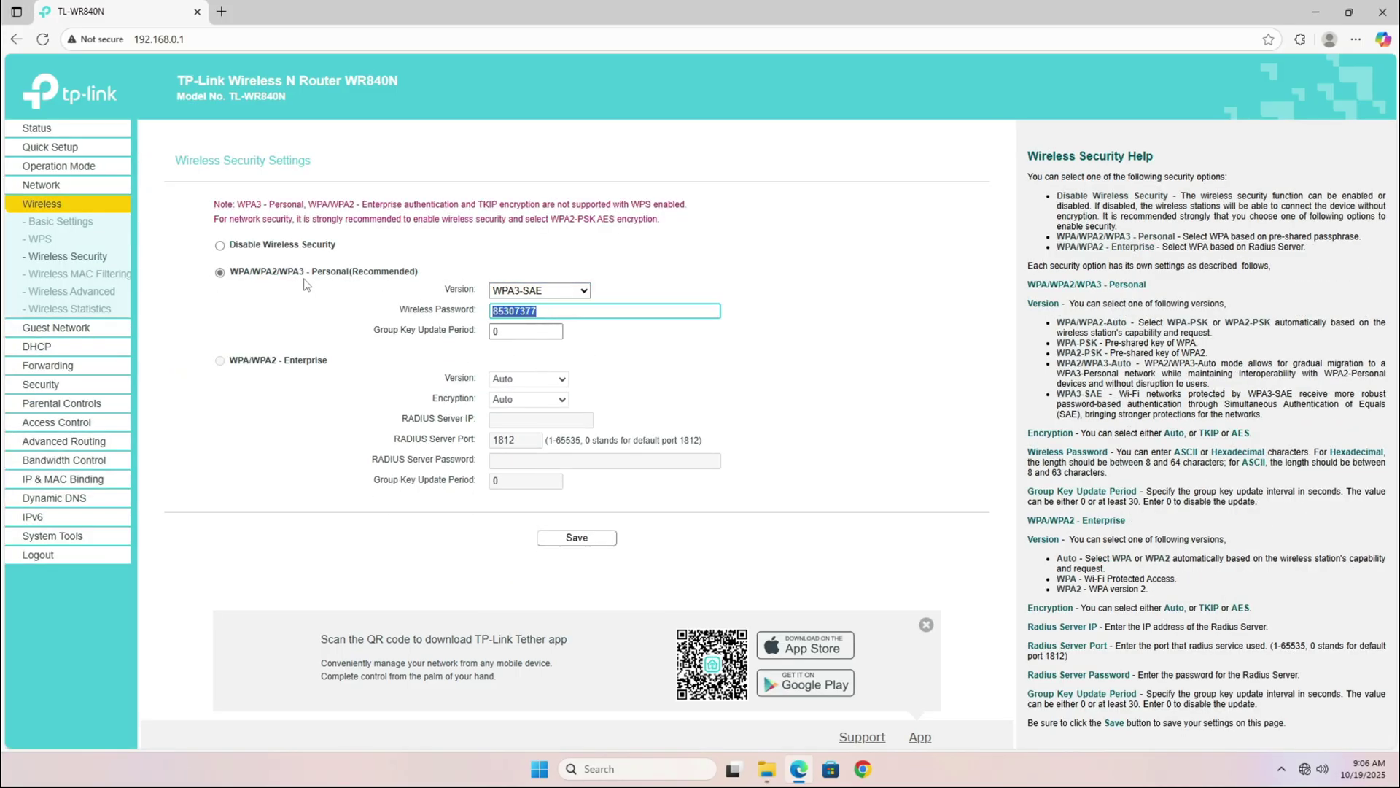
{"action": "key", "text": "BackSpace"}
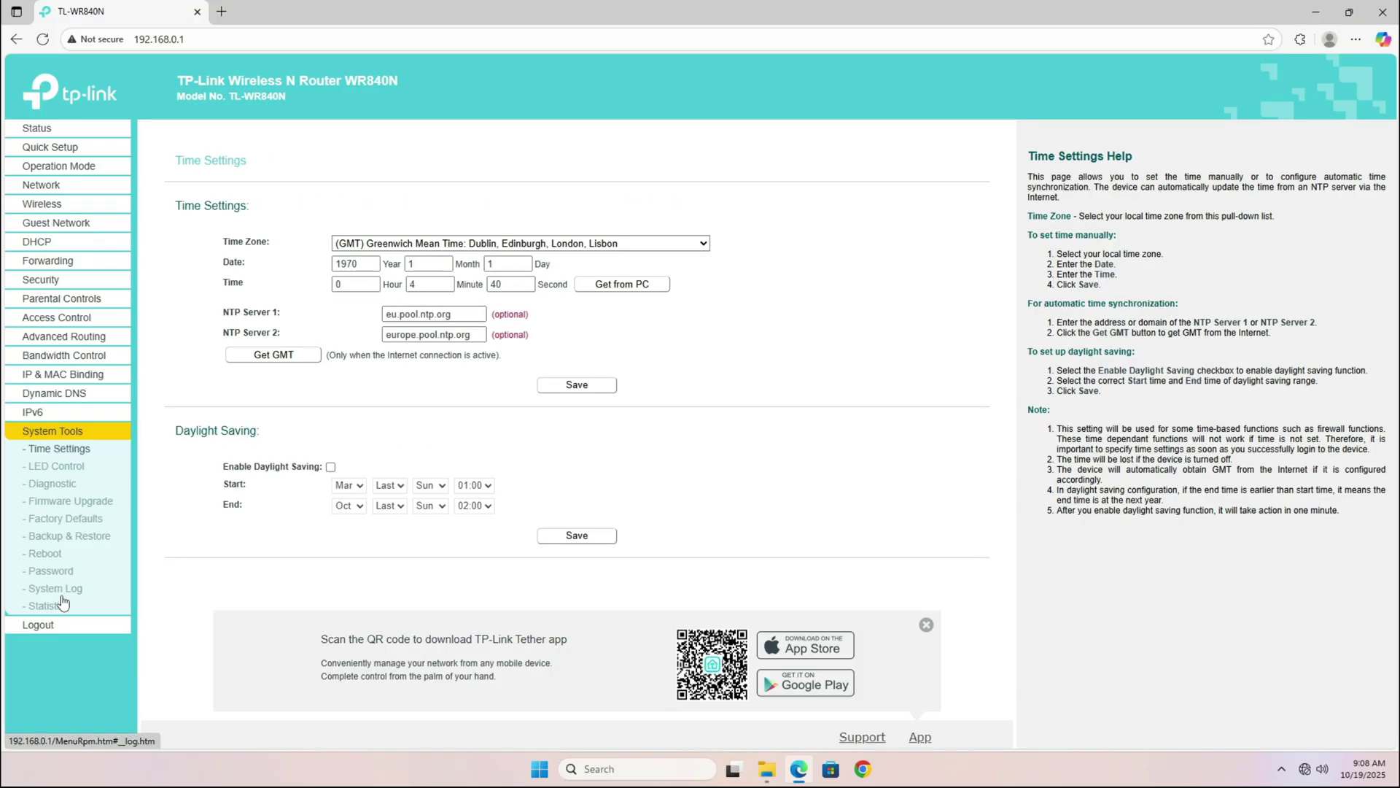
Step: Reboot the router from System Tools > Reboot and confirm
{"action": "left_click", "coordinate": [51, 556]}
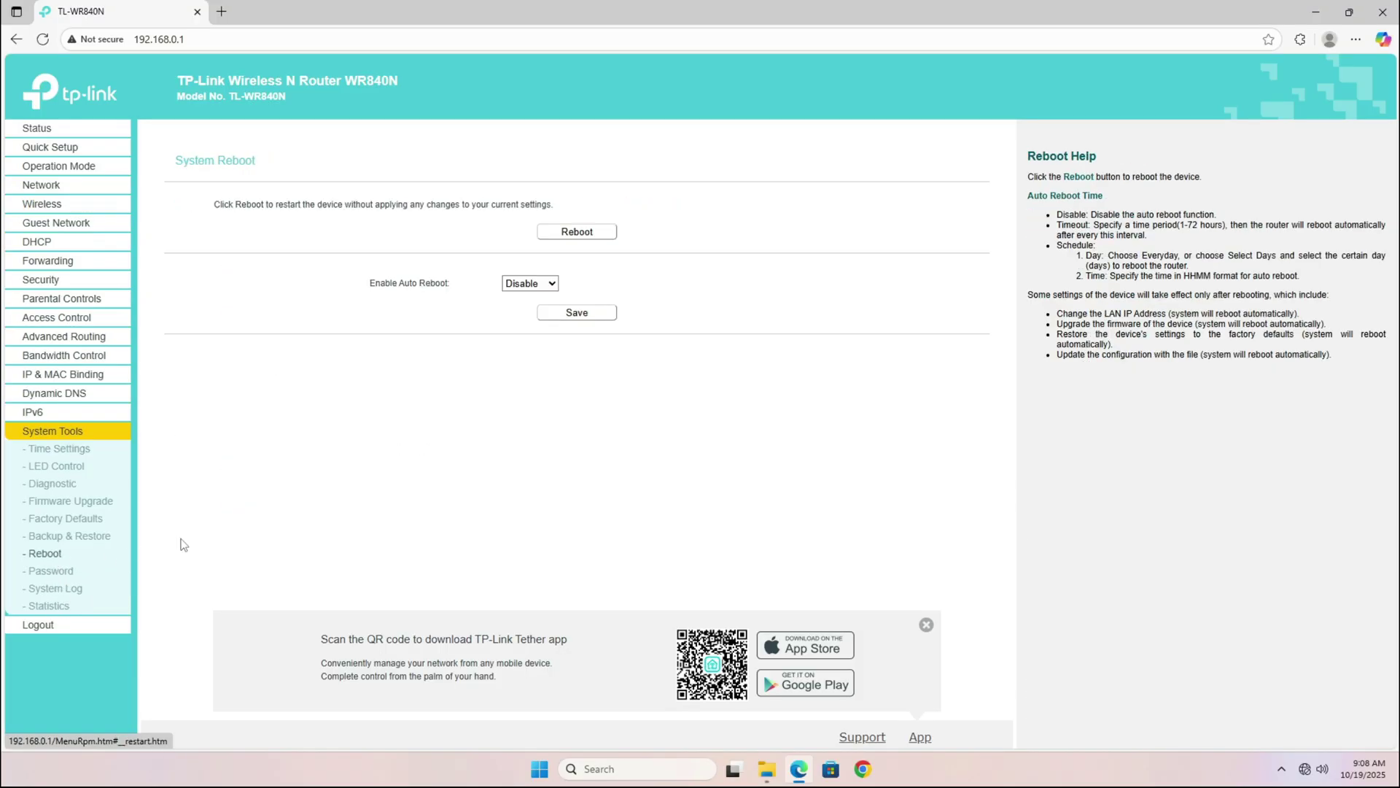
{"action": "left_click", "coordinate": [574, 238]}
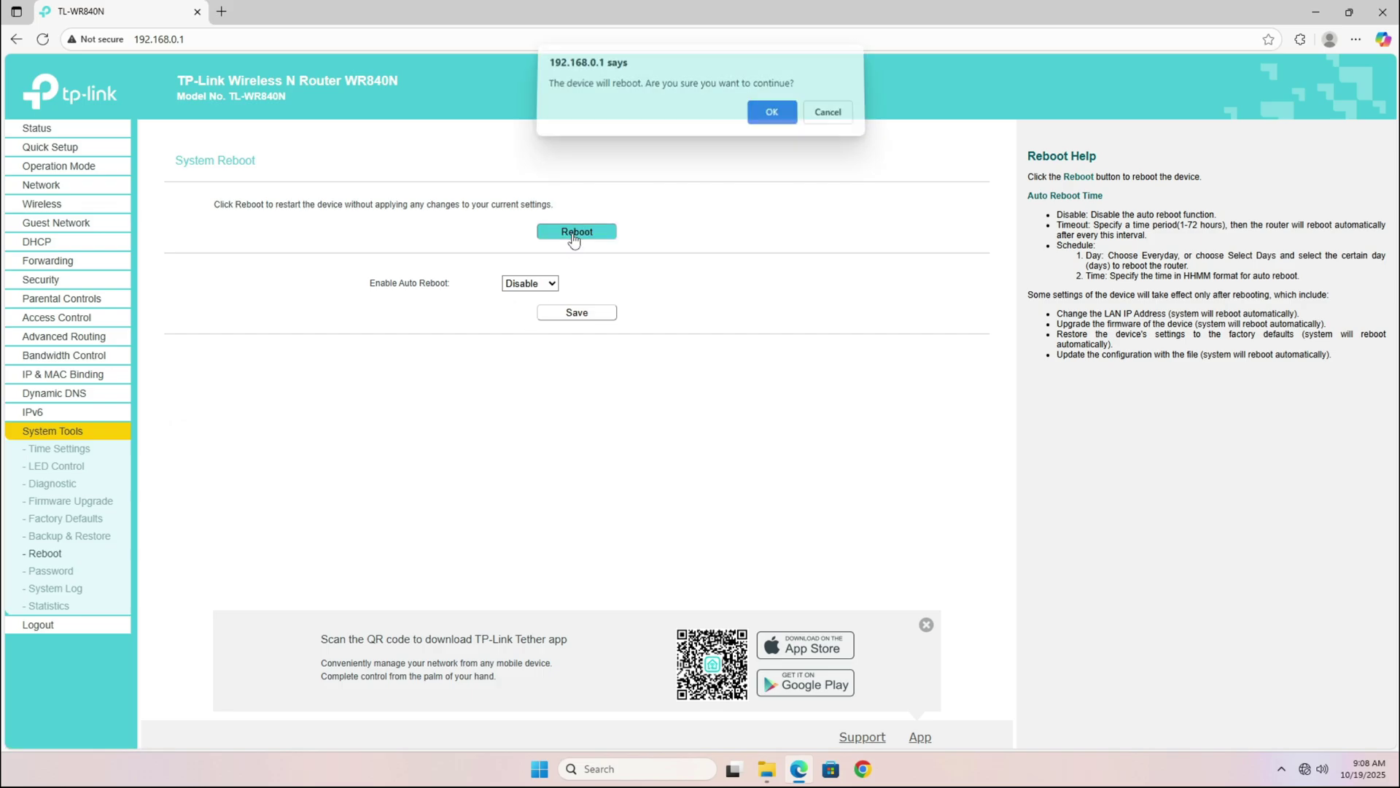
{"action": "left_click", "coordinate": [771, 121]}
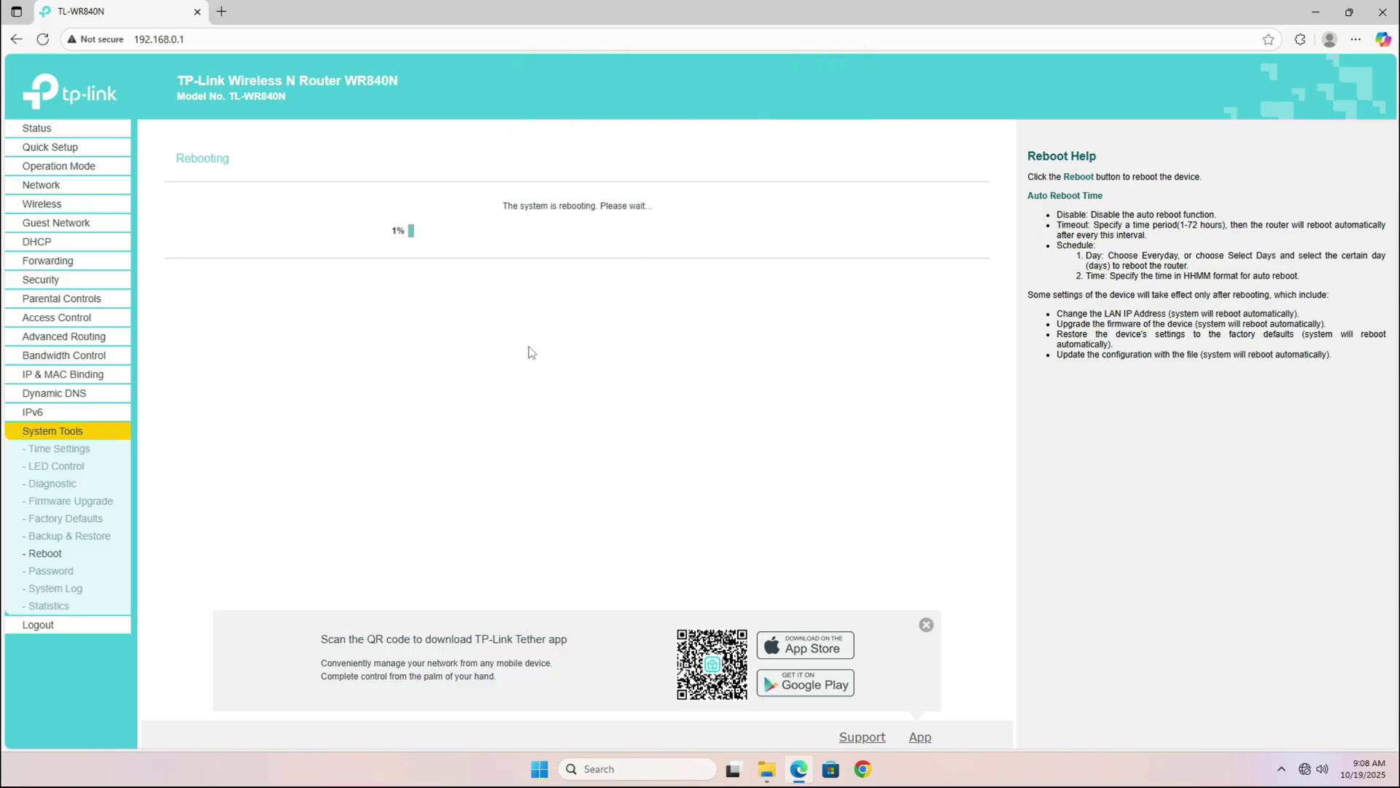